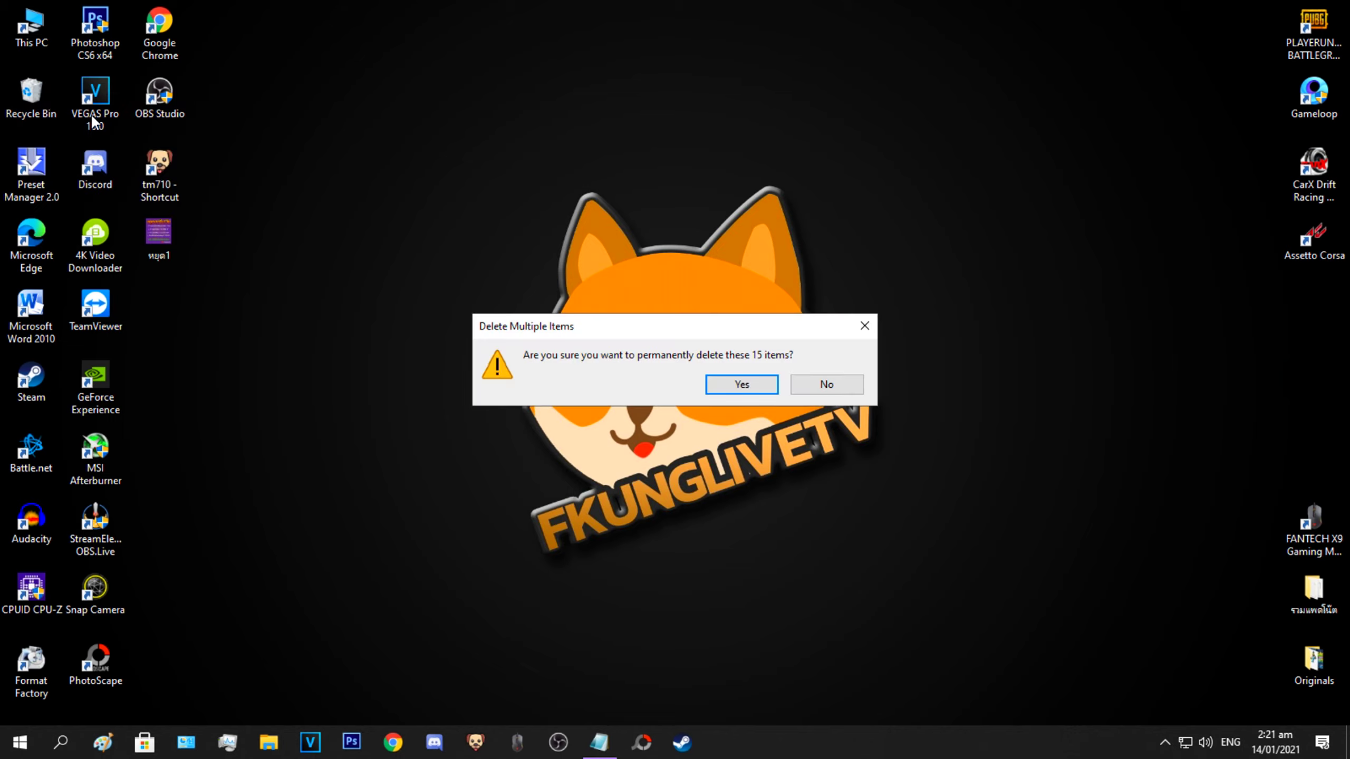
# Step: Permanently delete the 15 selected temporary items, granting administrator permission for all of them
pyautogui.click(766, 385)
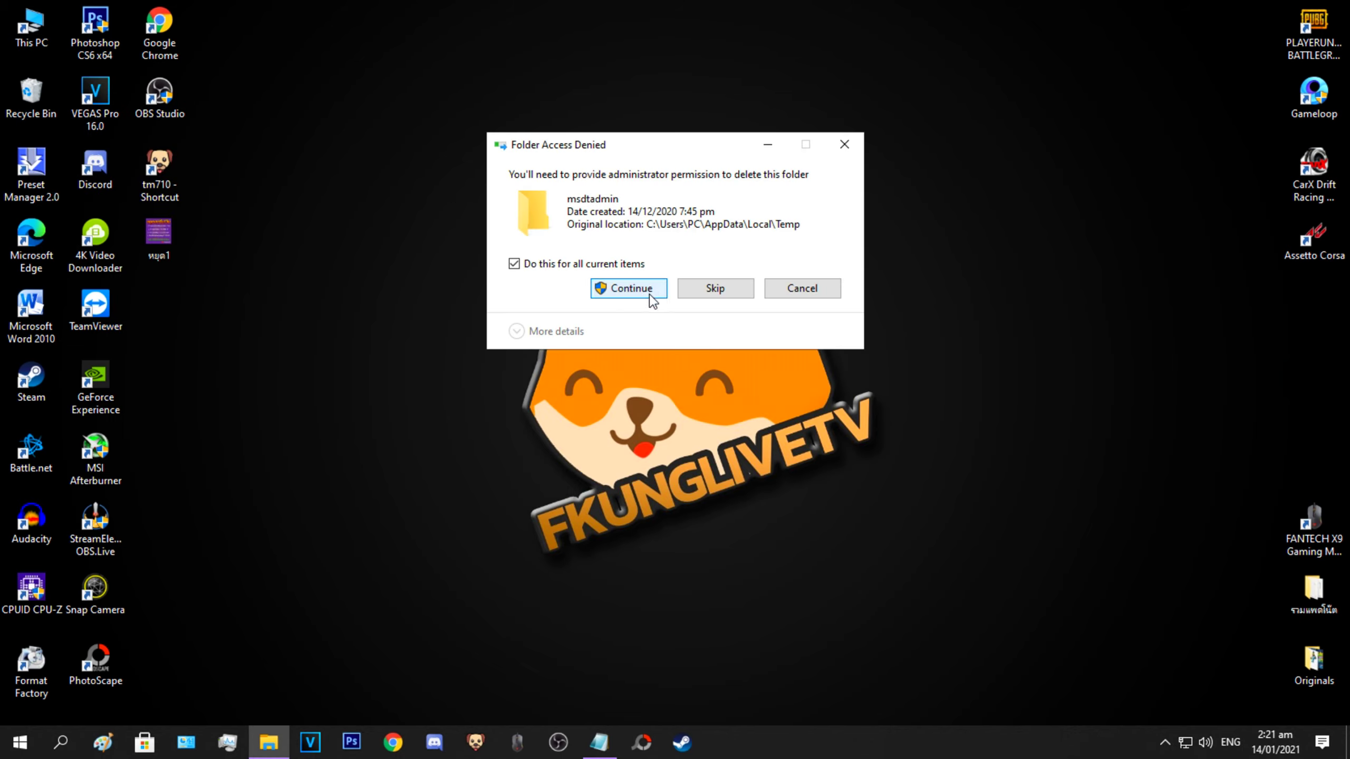
pyautogui.click(649, 293)
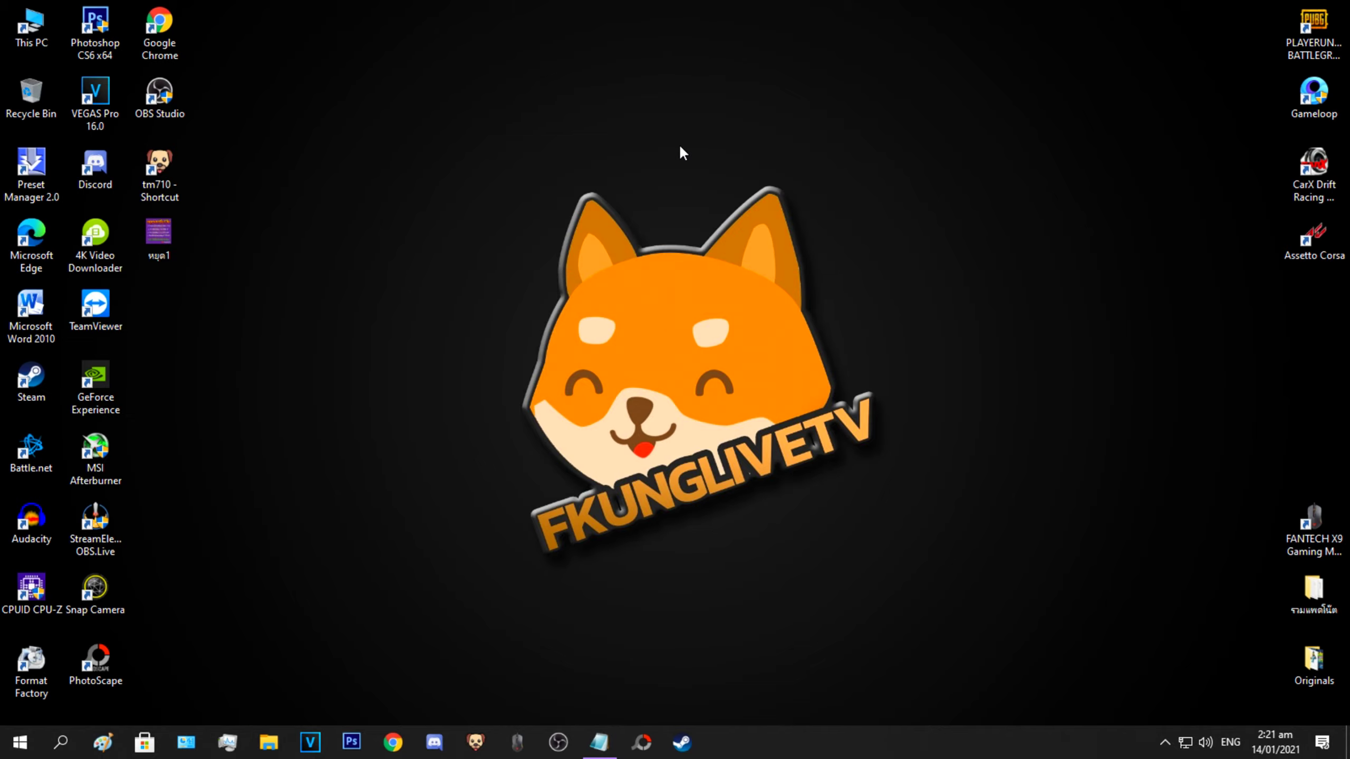
# Step: Launch Gameloop with administrator permission and save its settings after reviewing the system and PUBG MOBILE game options
pyautogui.doubleClick(1314, 94)
pyautogui.click(626, 493)
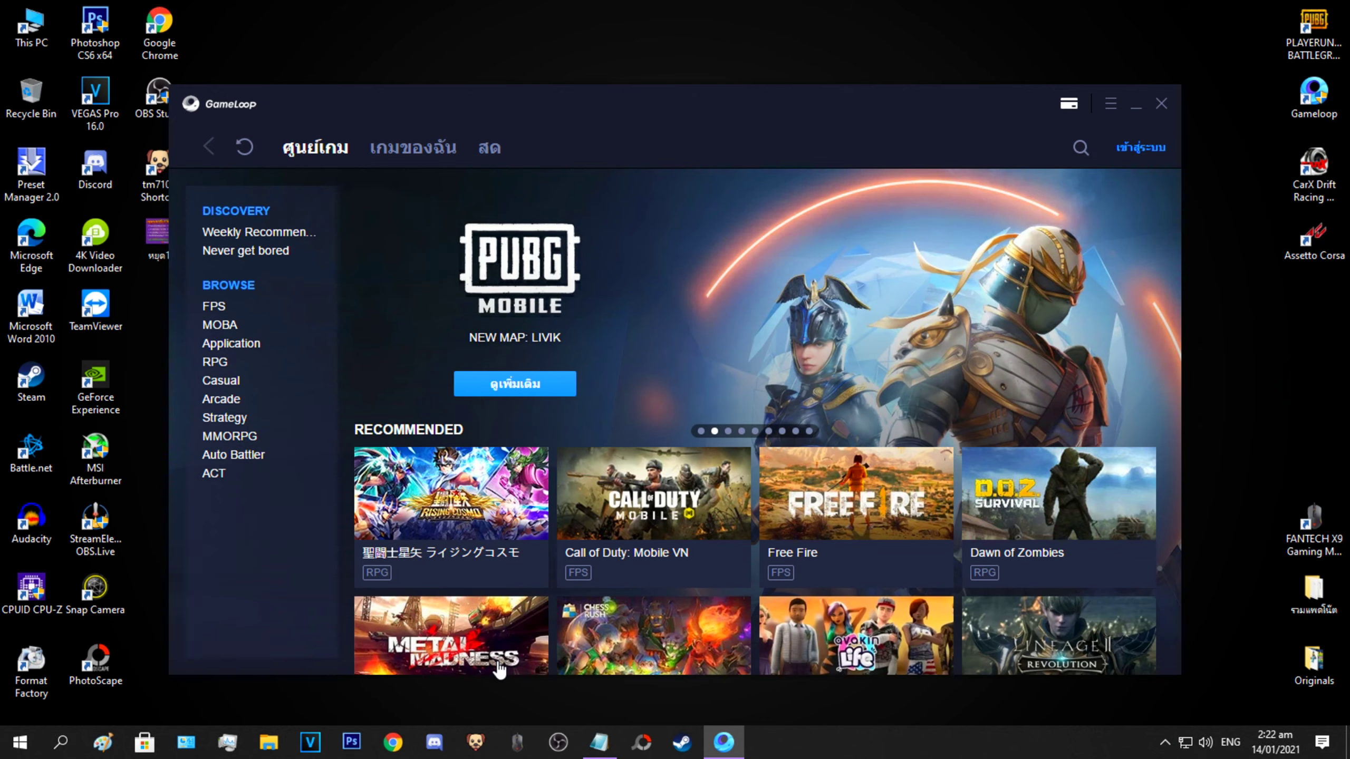
pyautogui.click(1110, 103)
pyautogui.click(1100, 133)
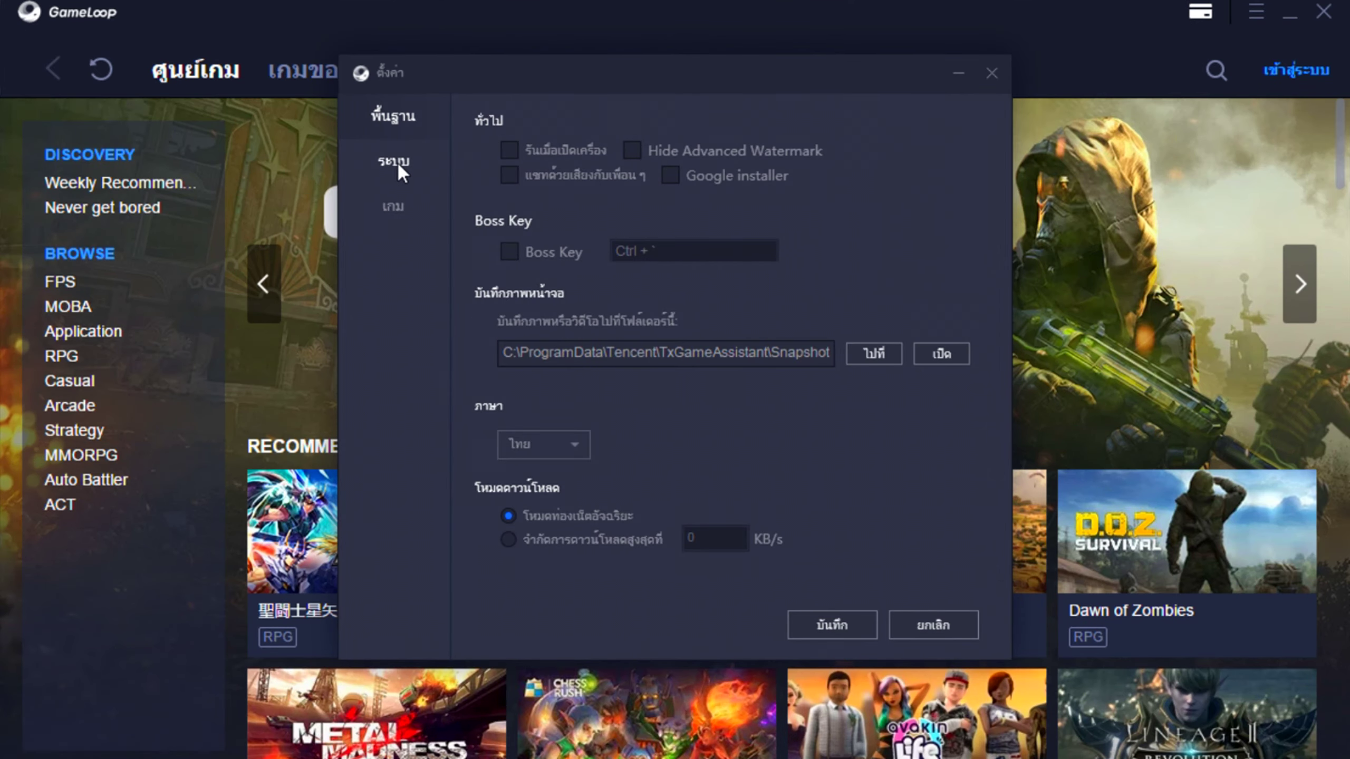
pyautogui.click(396, 162)
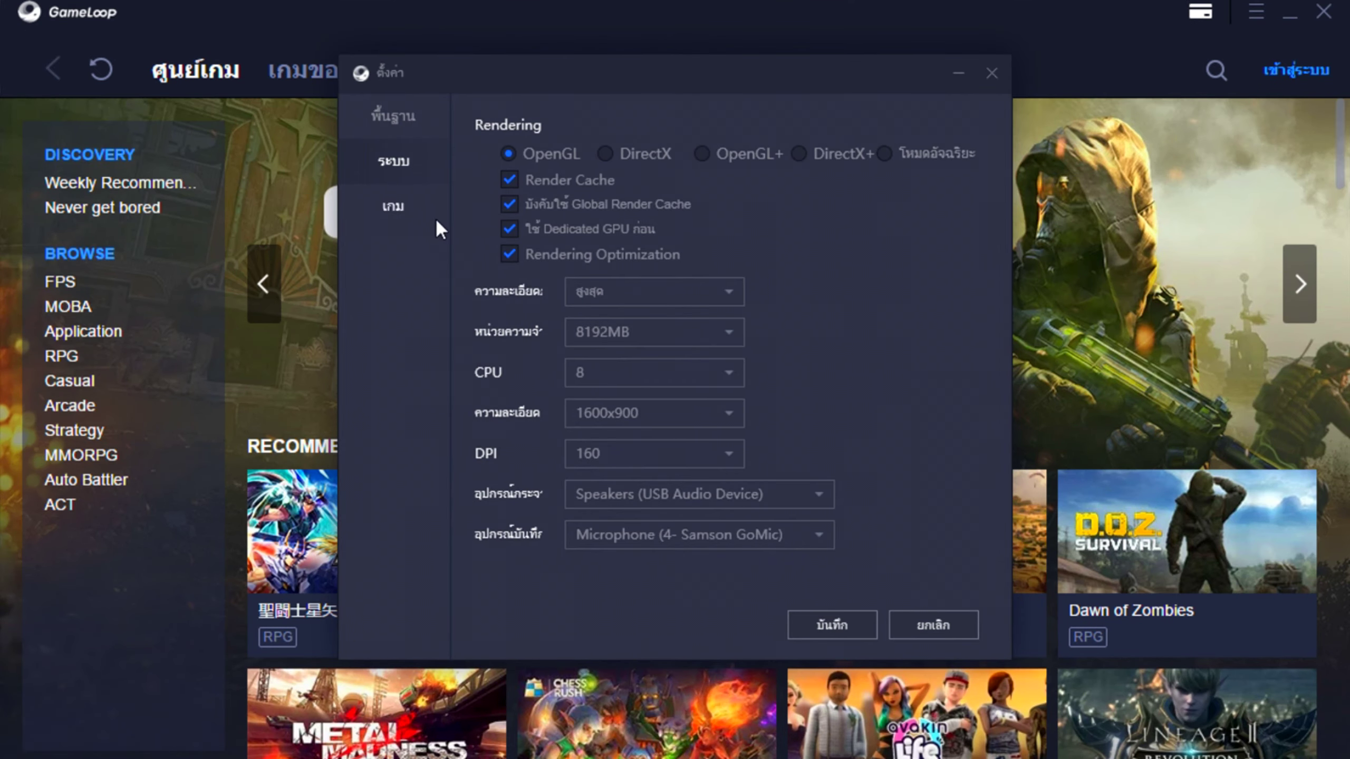
pyautogui.click(408, 194)
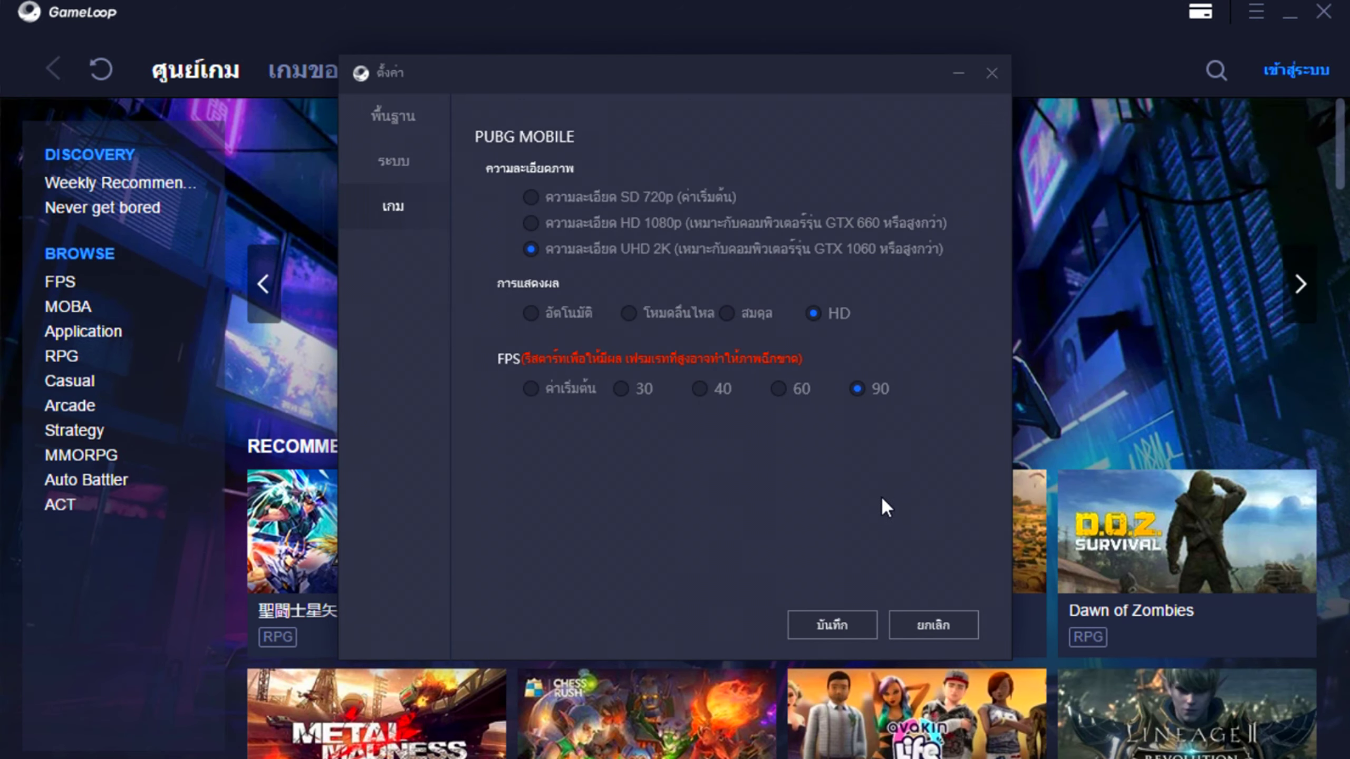
pyautogui.click(860, 629)
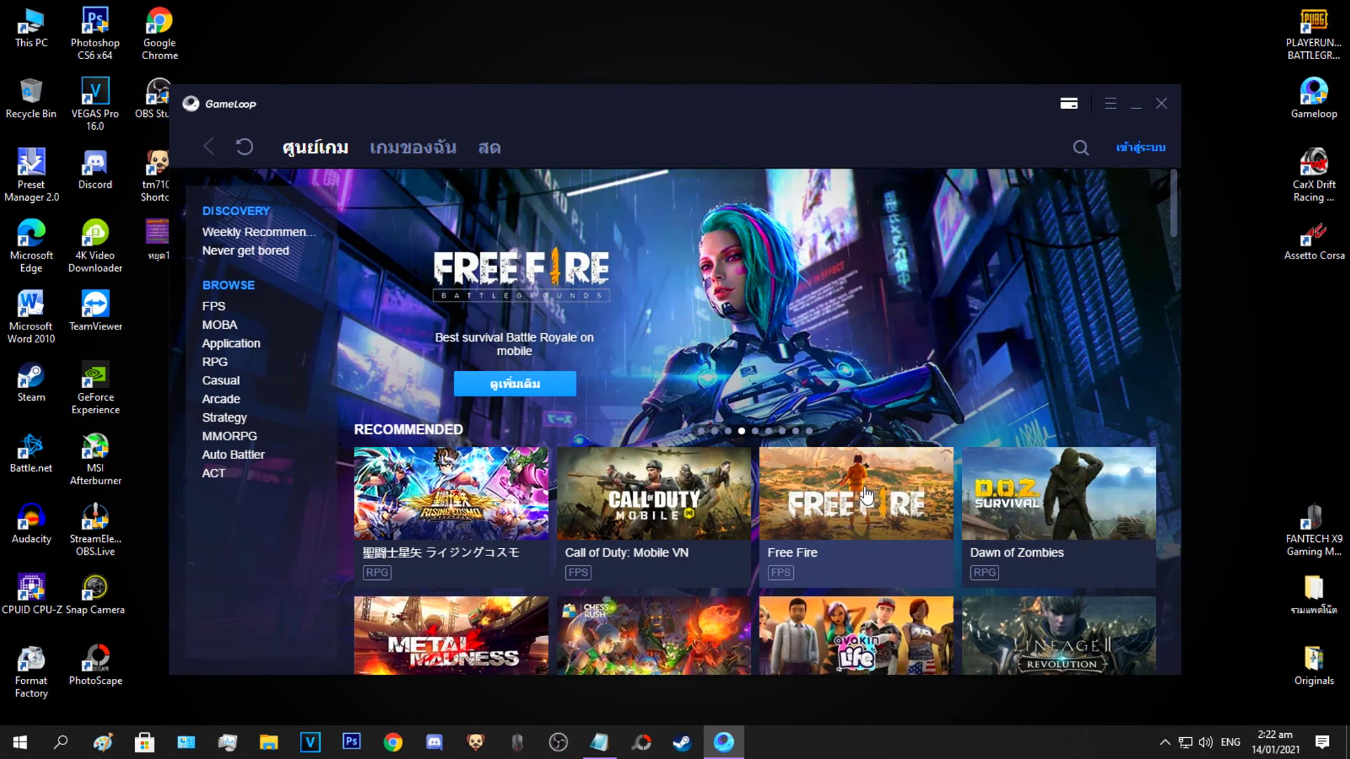
# Step: Close Gameloop, check the hidden system tray icons, and refresh the desktop
pyautogui.click(1162, 105)
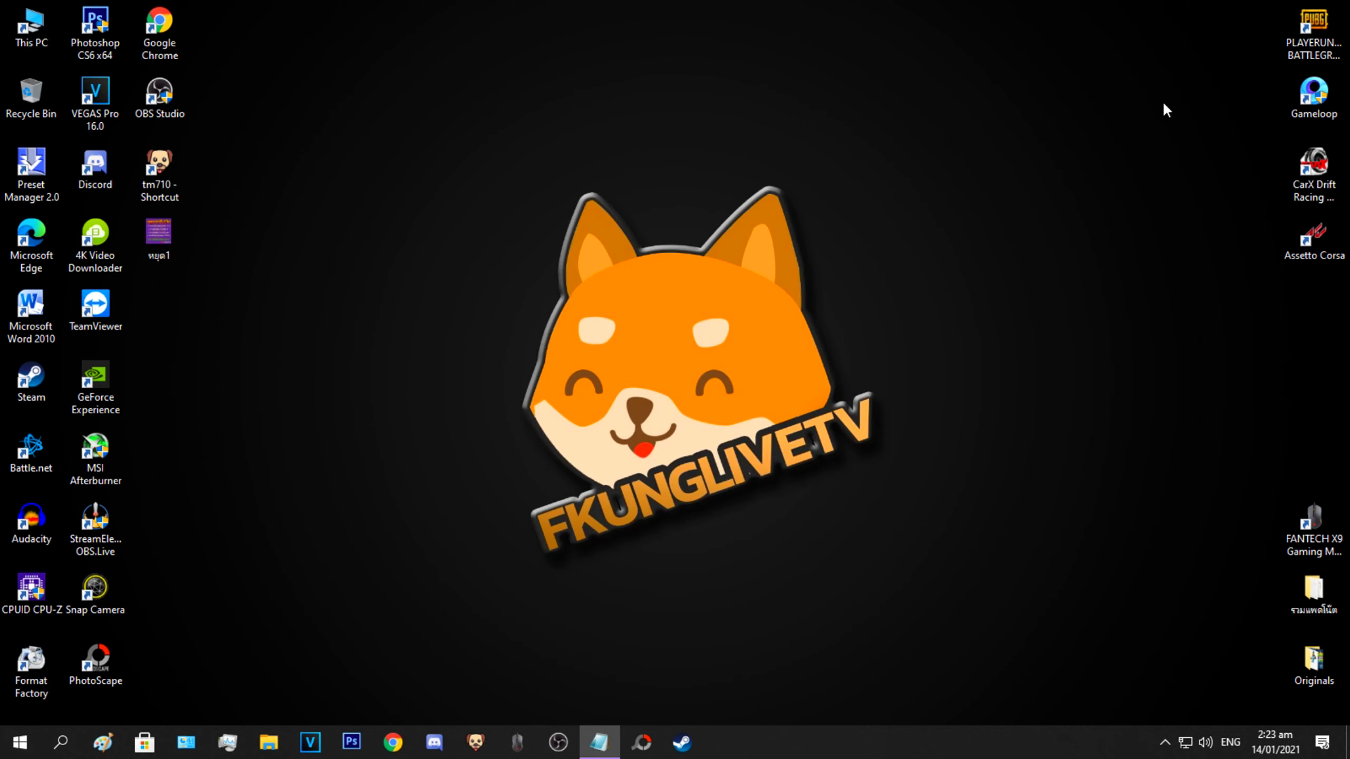
pyautogui.click(1162, 743)
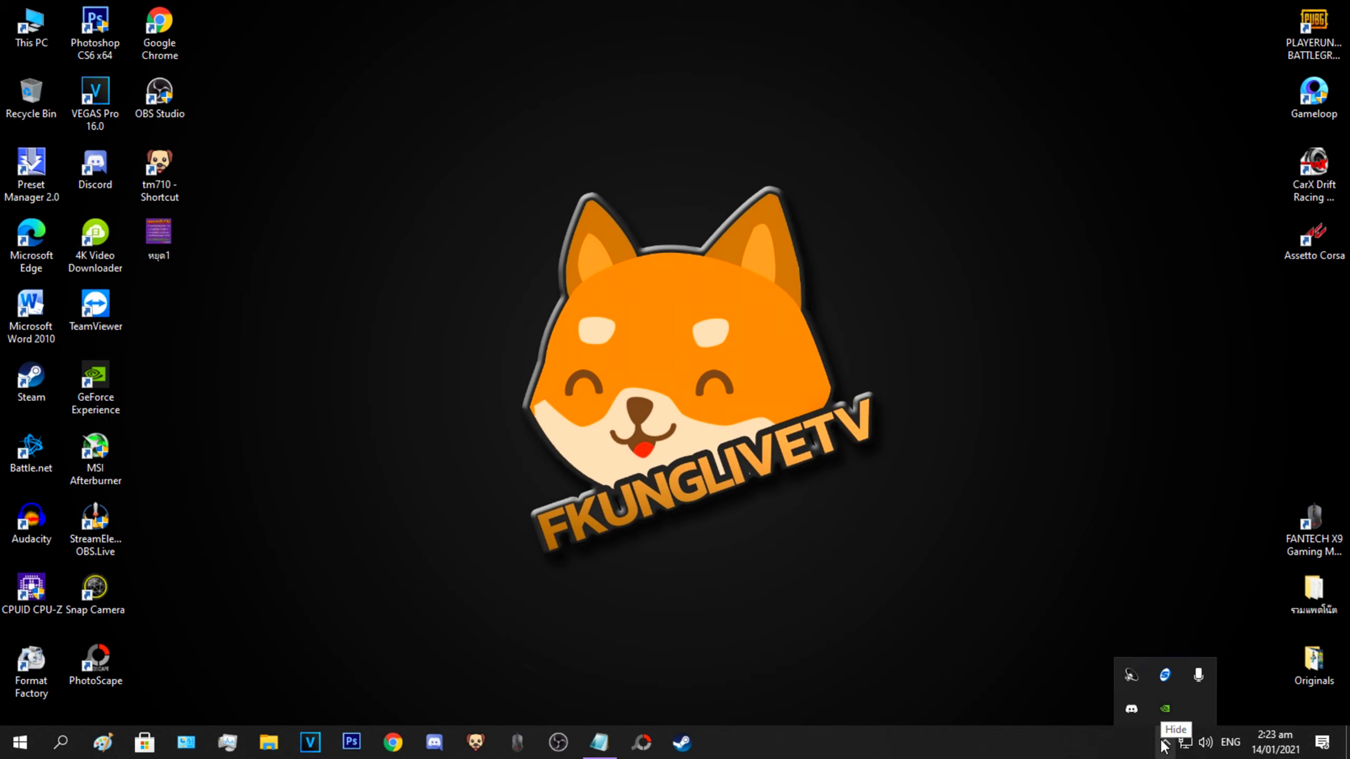
pyautogui.rightClick(1011, 379)
pyautogui.click(1028, 421)
pyautogui.rightClick(970, 304)
pyautogui.click(1032, 361)
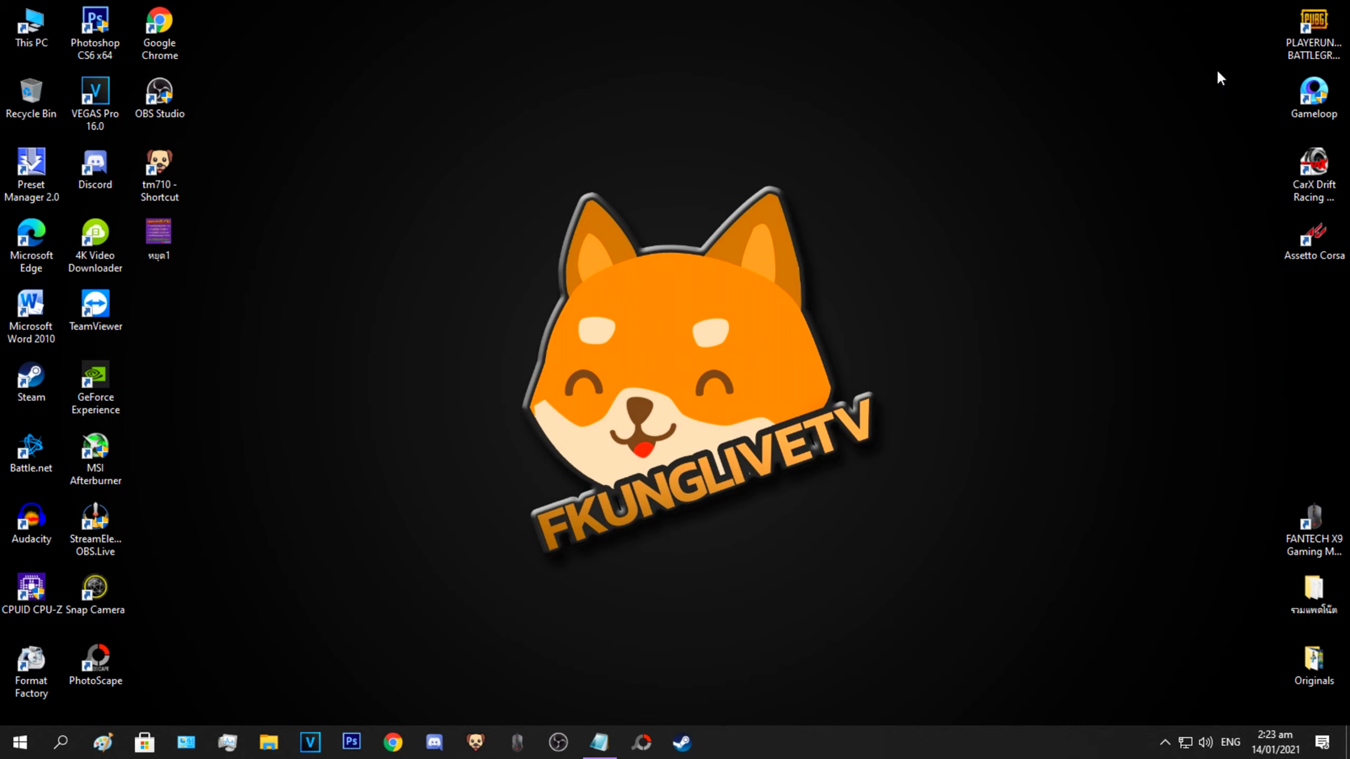
# Step: Relaunch Gameloop with administrator permission and start PUBG MOBILE from the installed games
pyautogui.doubleClick(1292, 110)
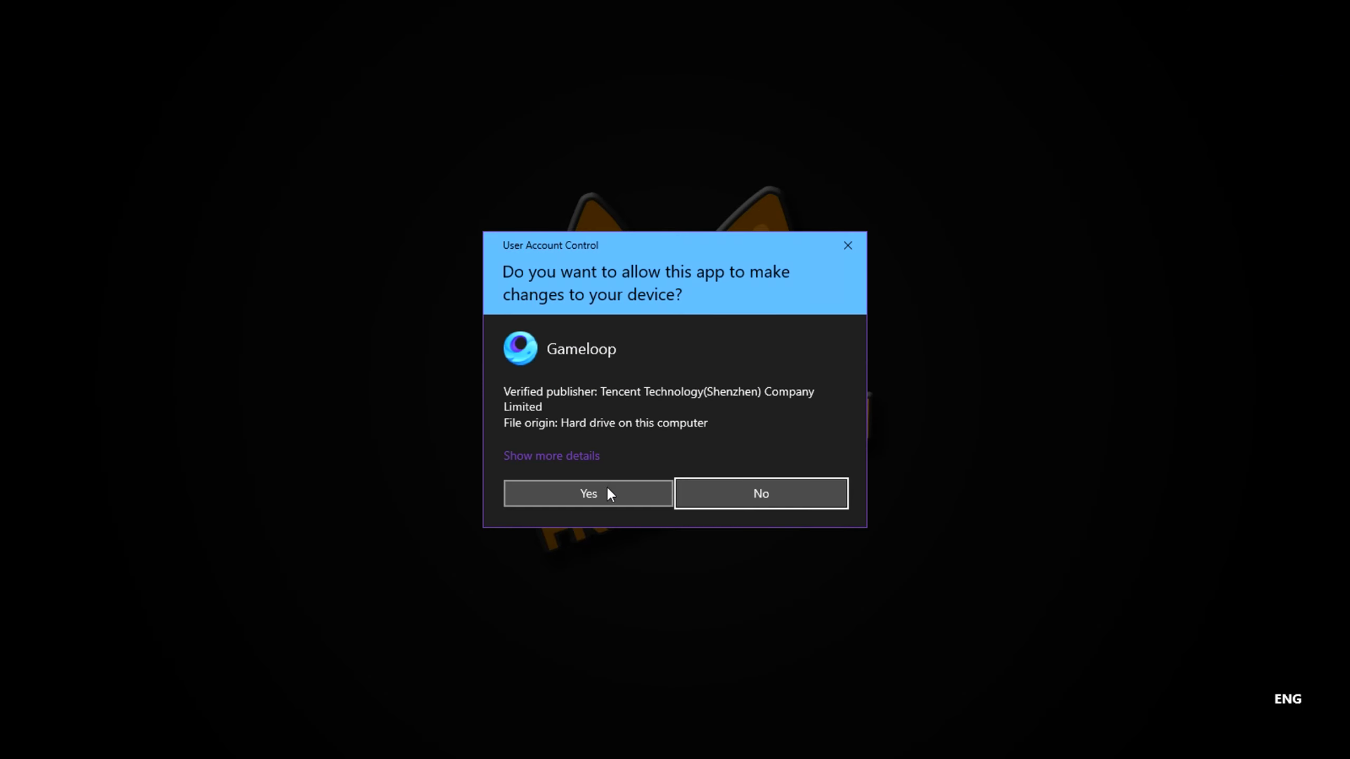
pyautogui.click(606, 492)
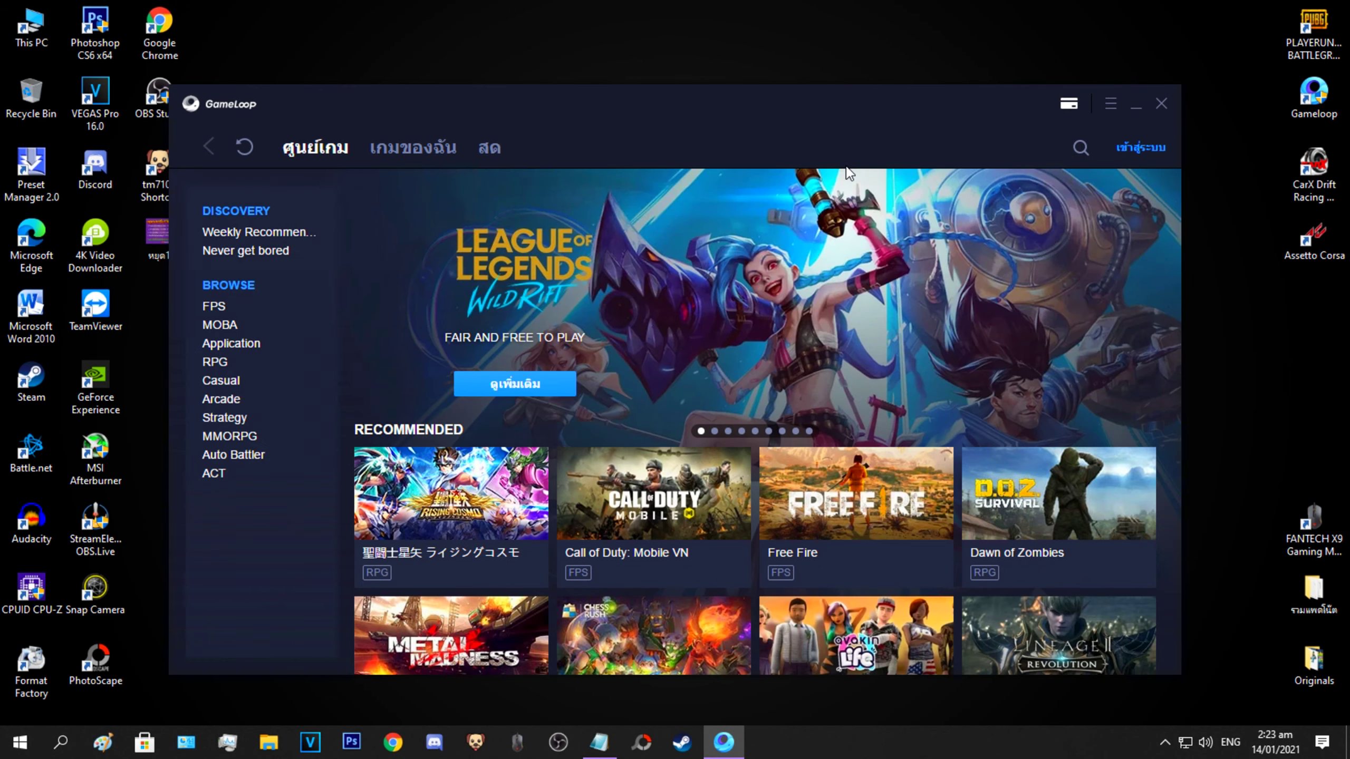
pyautogui.click(419, 155)
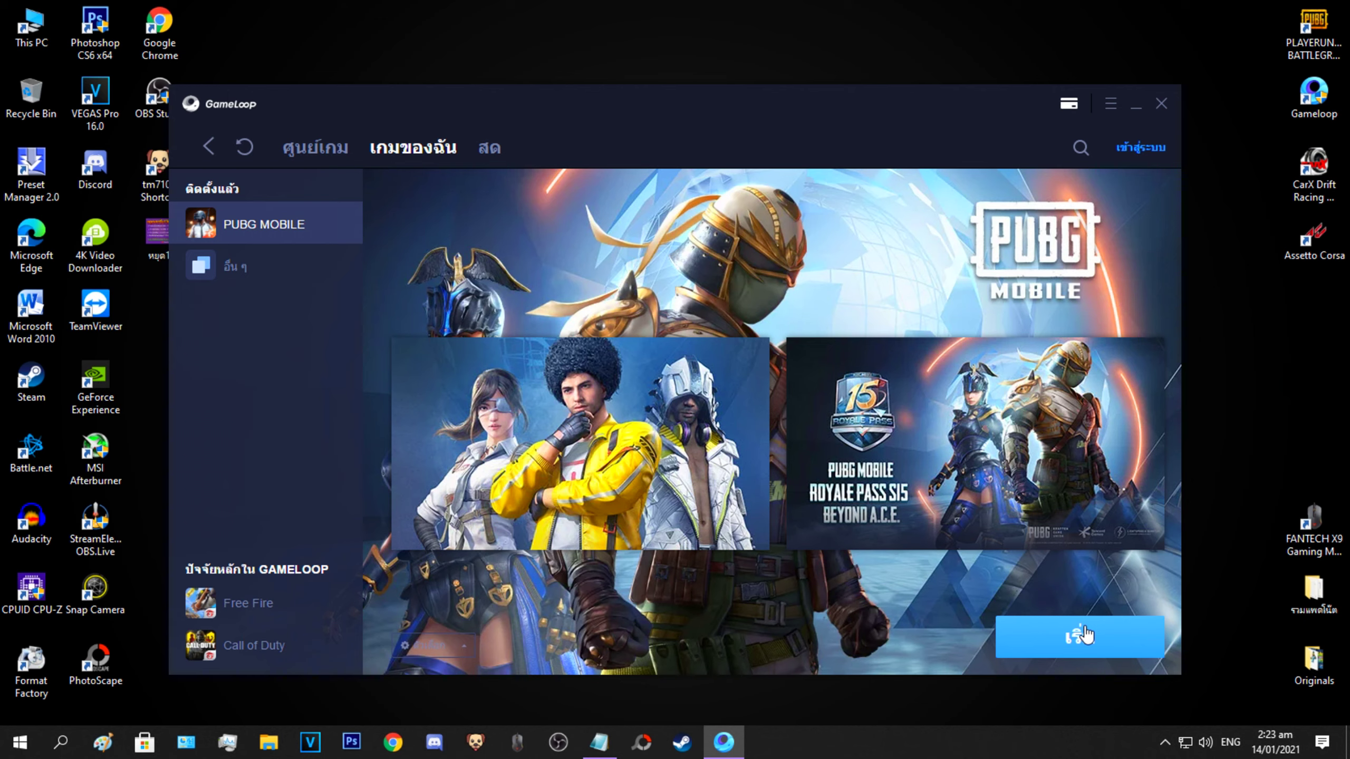
pyautogui.click(1084, 634)
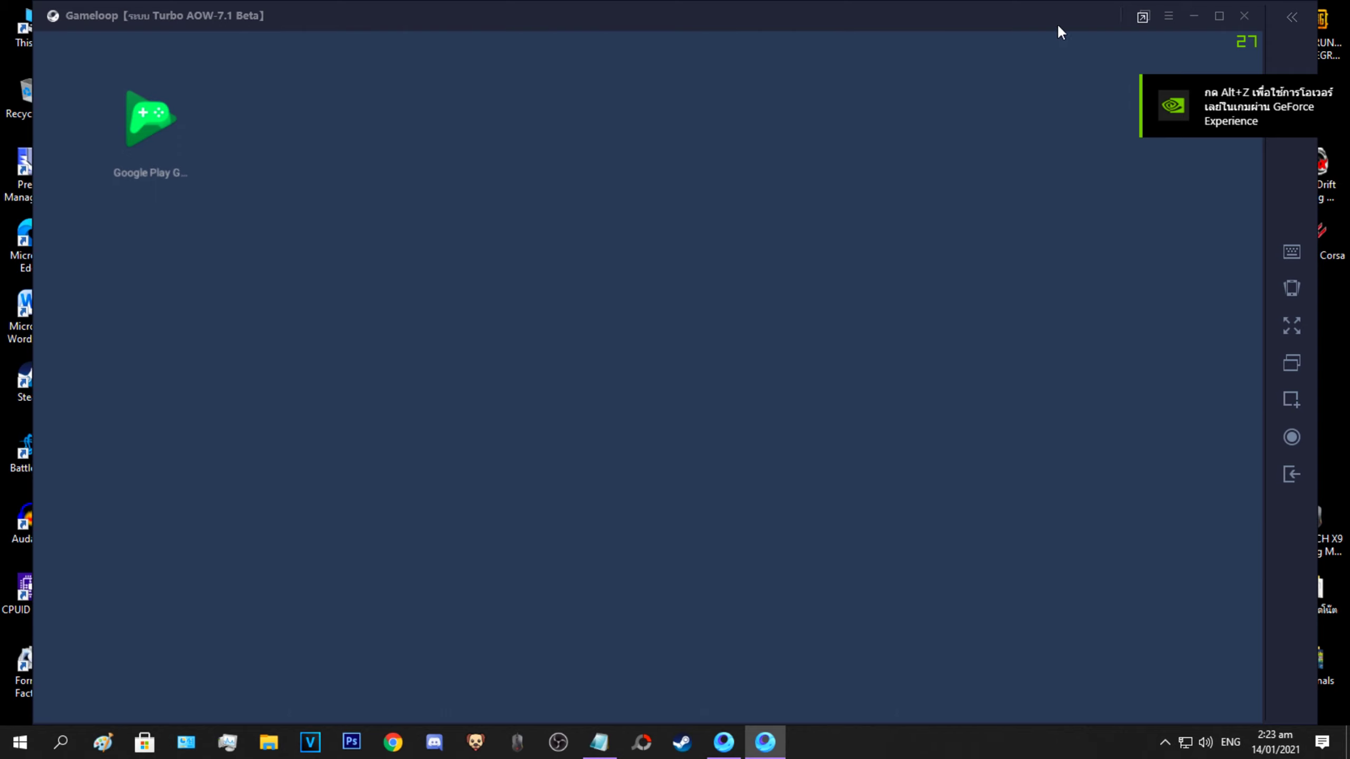
# Step: Exit the running emulator window and confirm the exit
pyautogui.click(1240, 17)
pyautogui.click(704, 395)
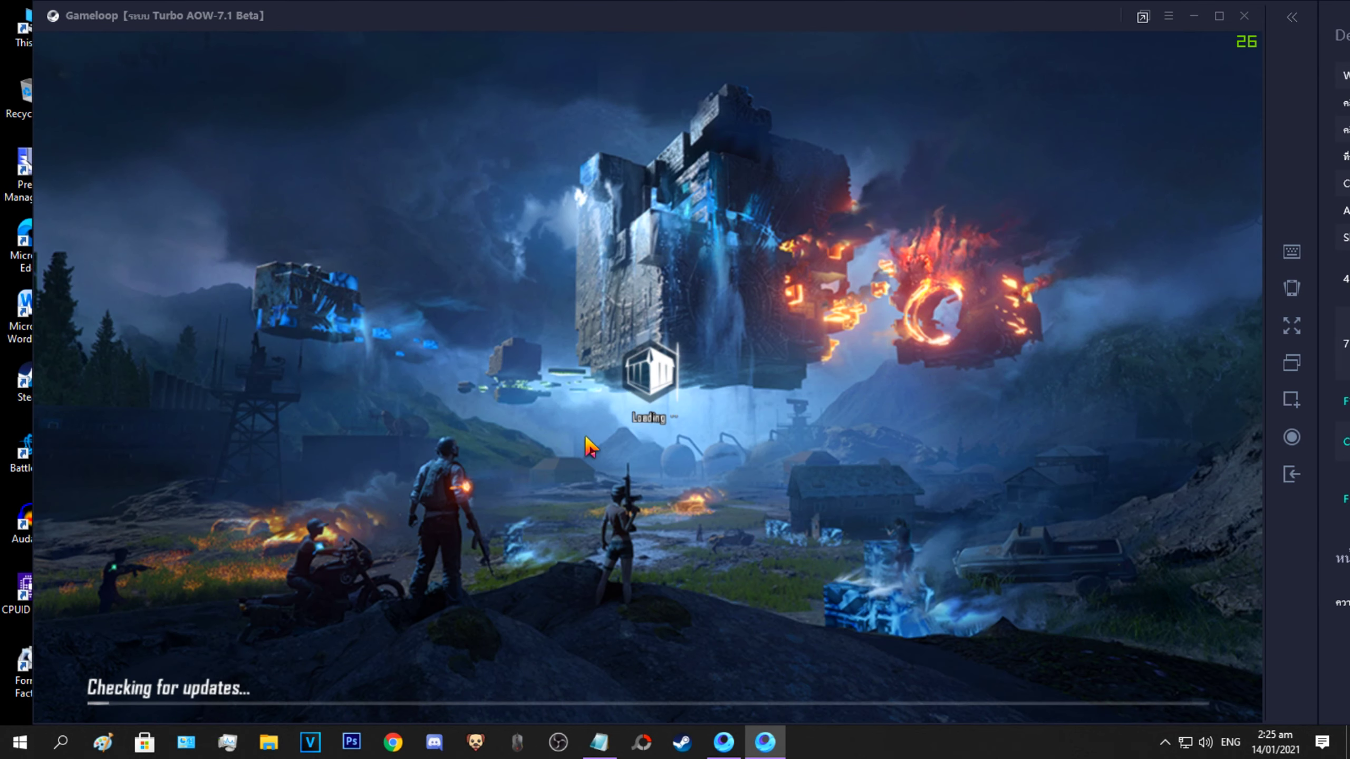
# Step: Turn on the emulator's FPS display and download PUBG MOBILE's HD Resource Pack of 552.3 MB
pyautogui.click(1167, 15)
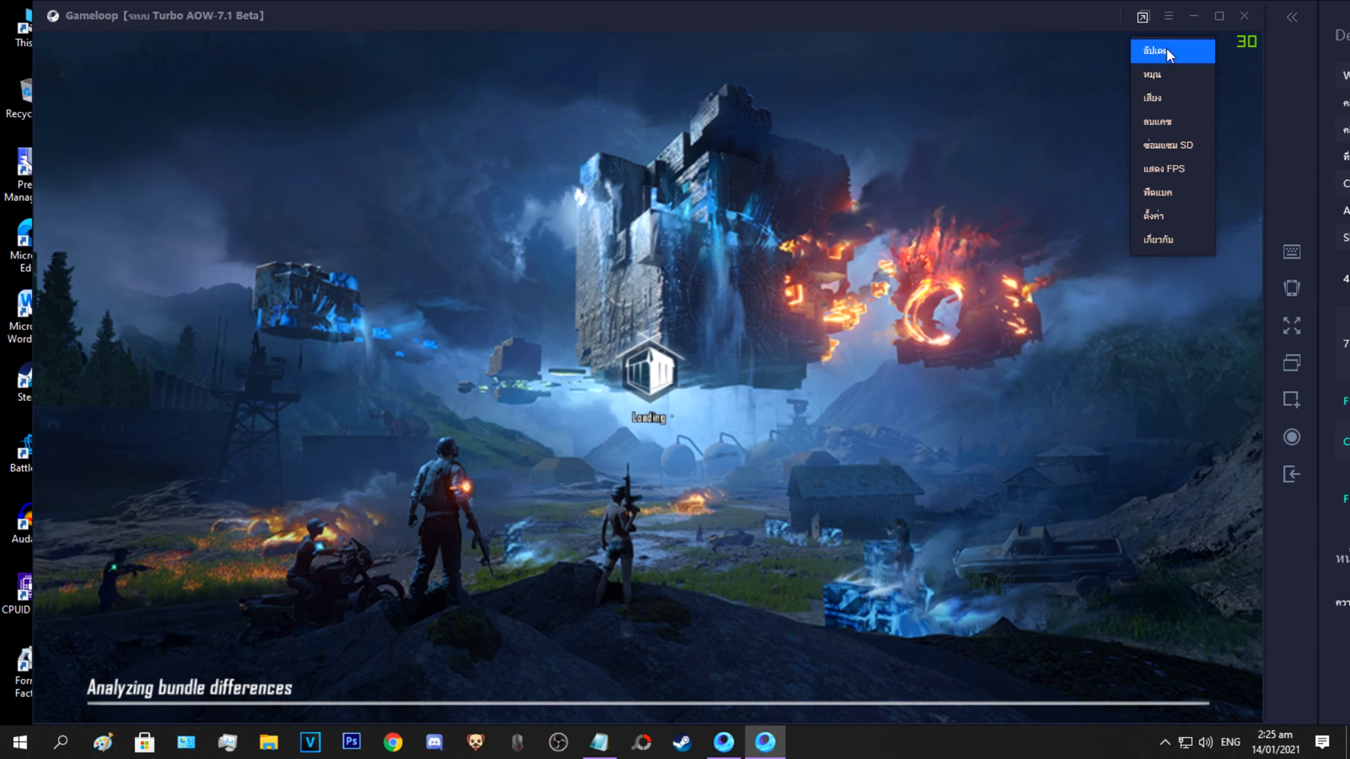
pyautogui.click(1174, 169)
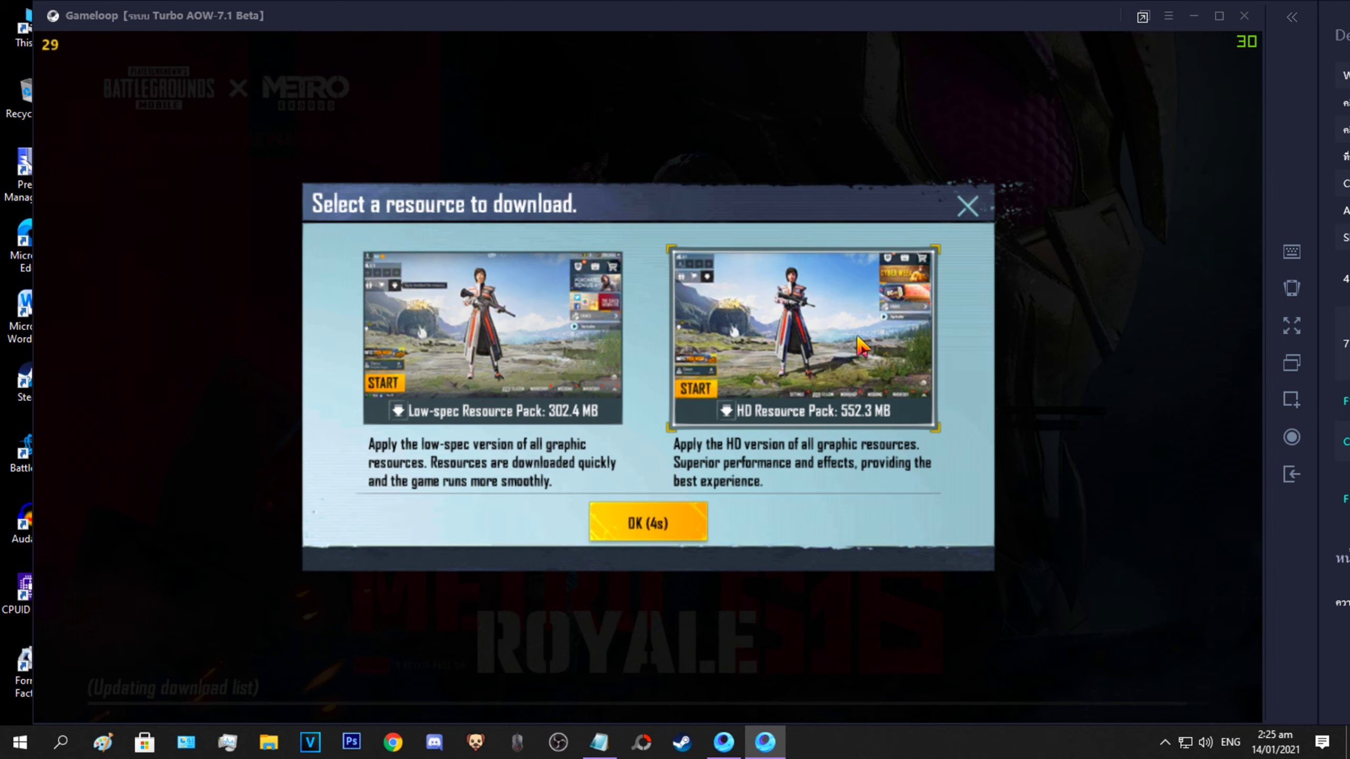
pyautogui.click(687, 526)
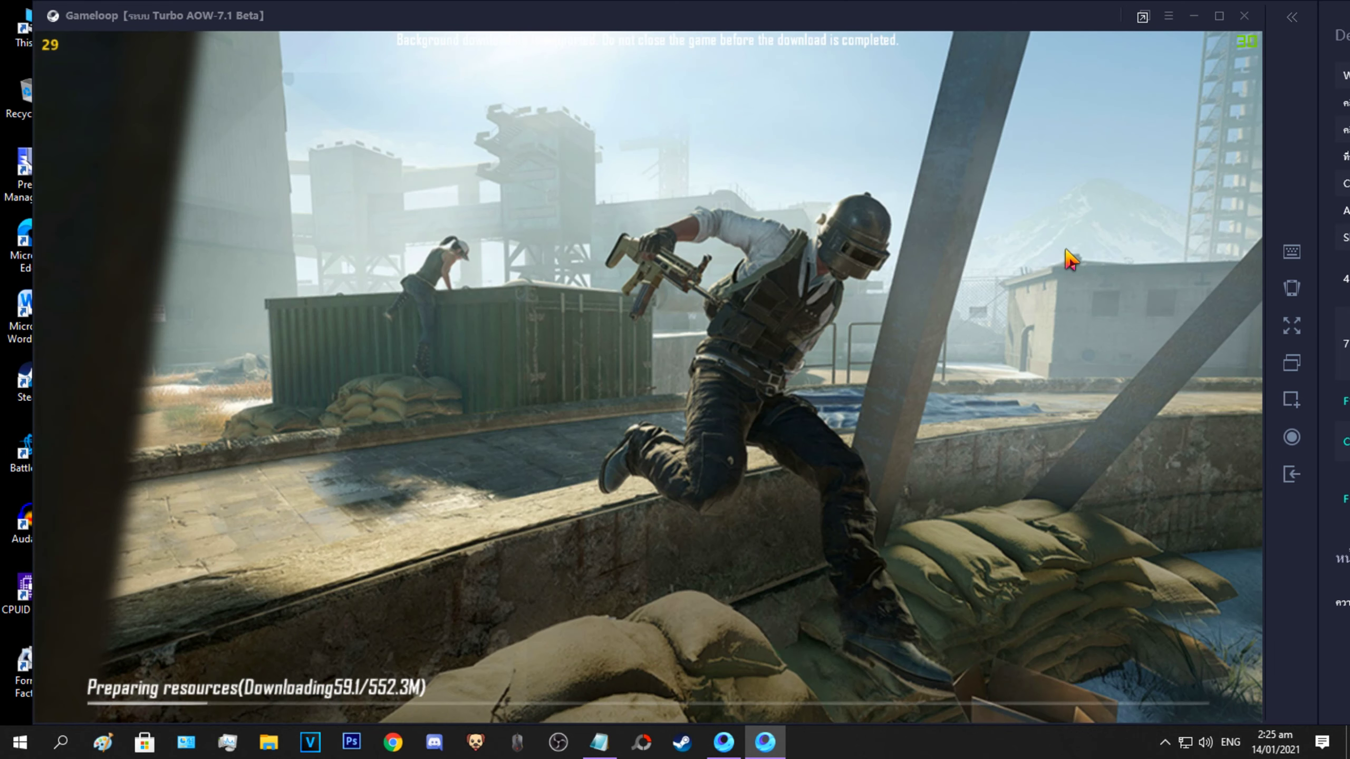
# Step: Review the system and game pages of the emulator's settings and save them
pyautogui.click(1167, 16)
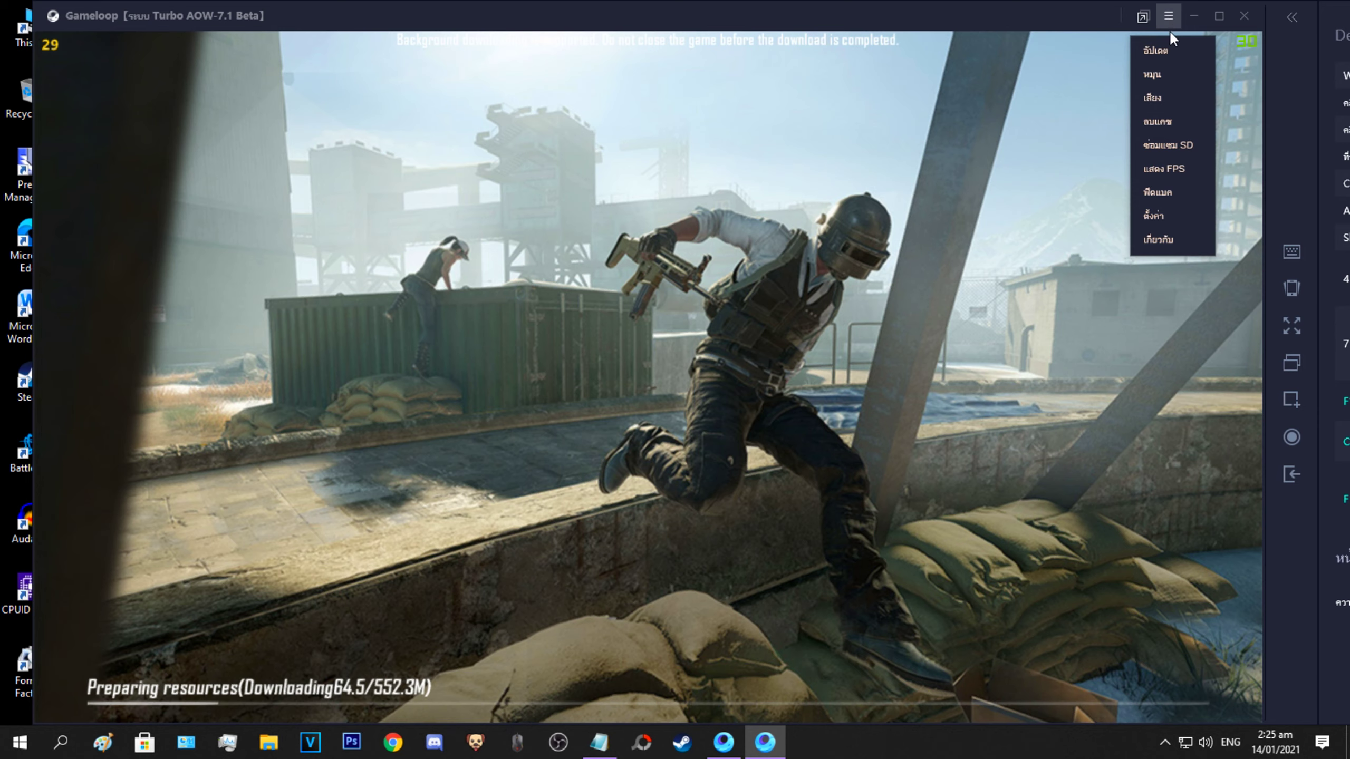
pyautogui.click(1169, 214)
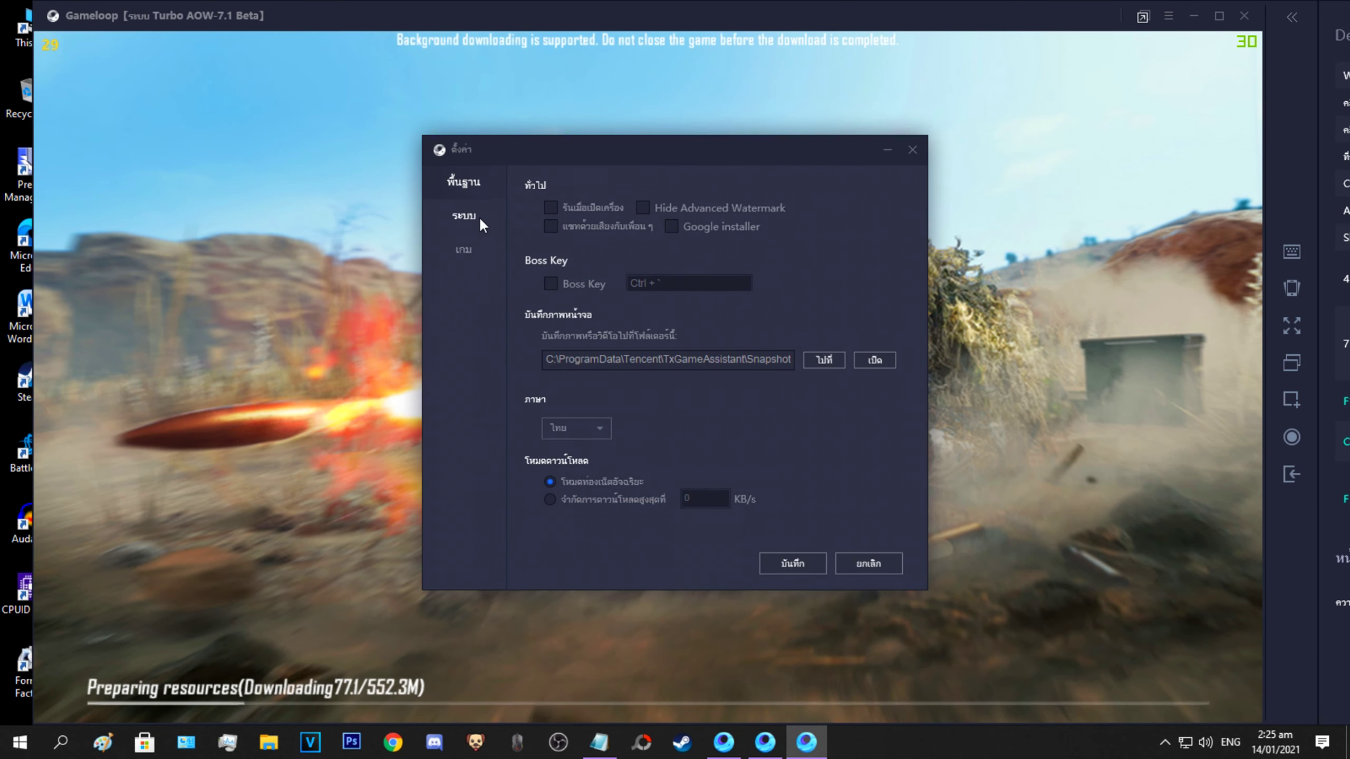
pyautogui.click(464, 215)
pyautogui.click(466, 250)
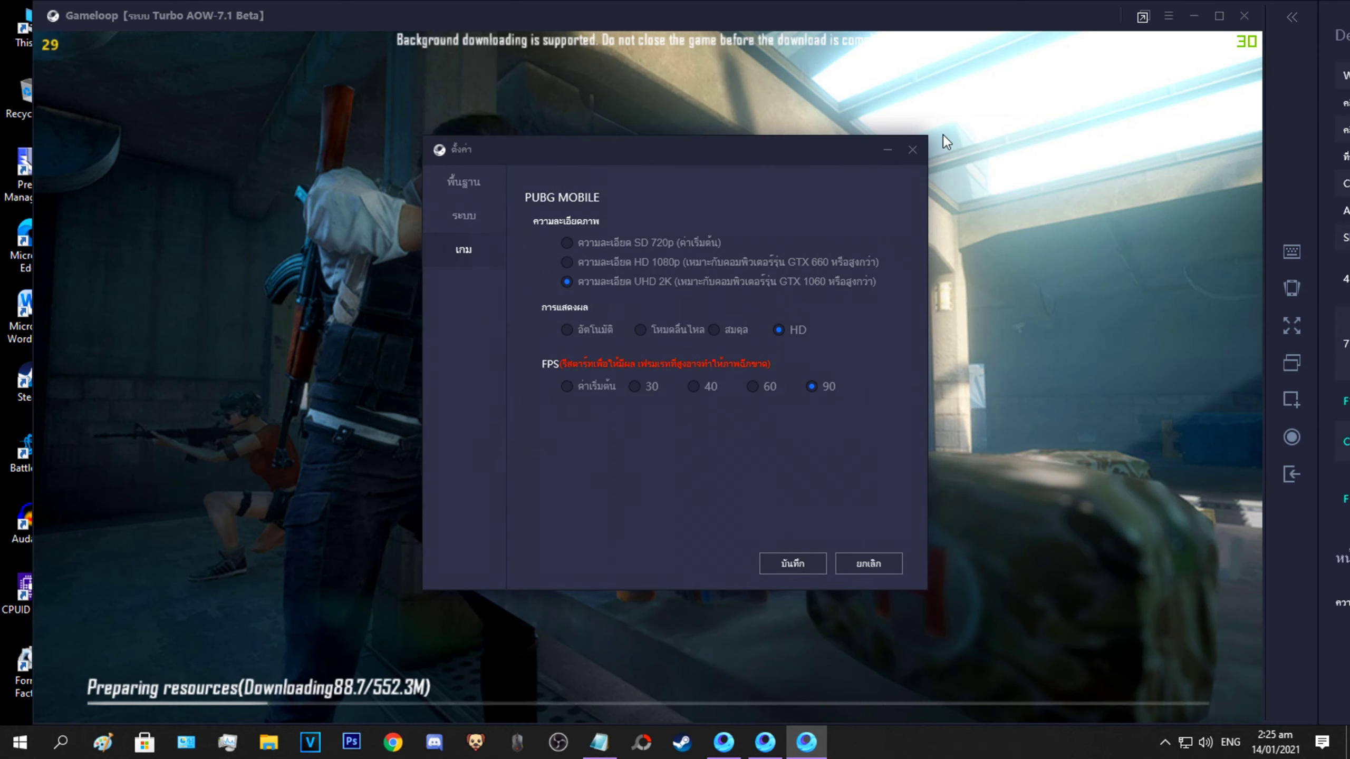
pyautogui.click(792, 562)
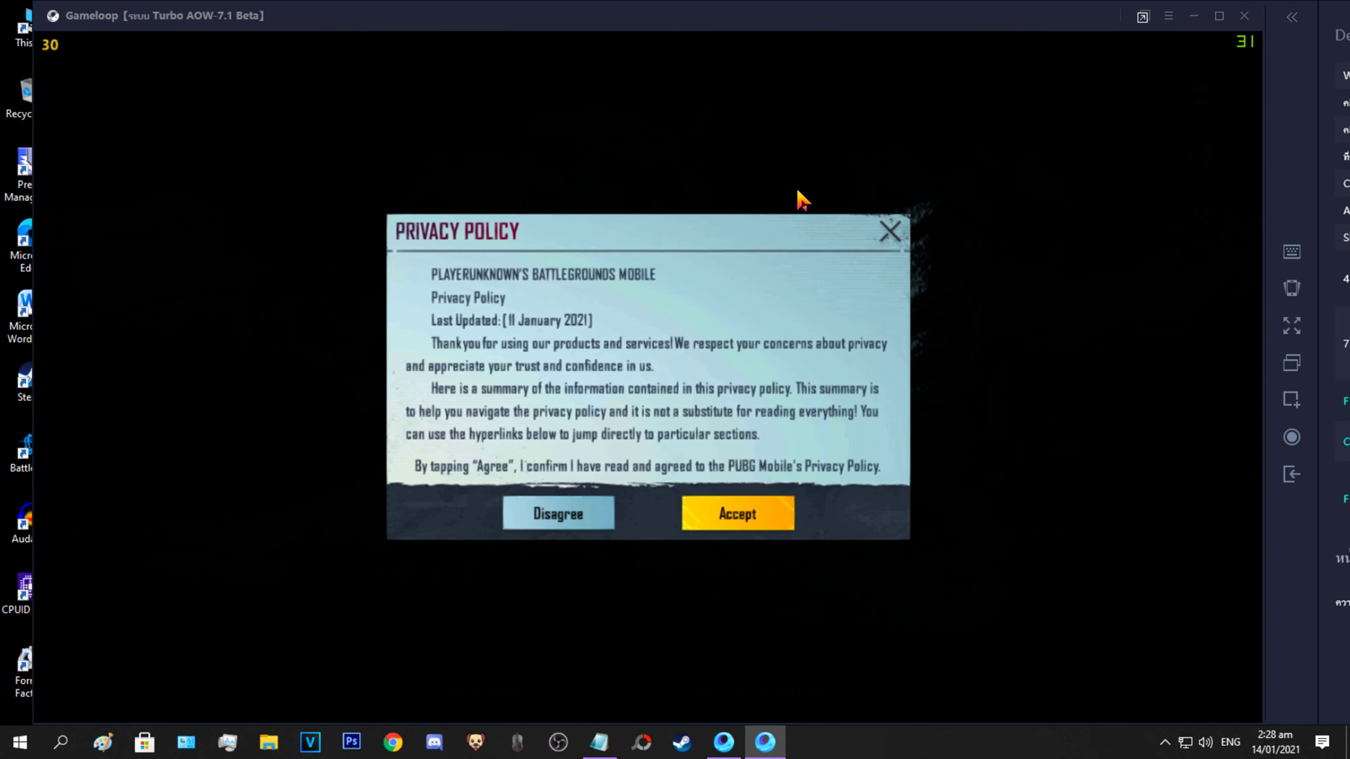
# Step: Accept PUBG MOBILE's privacy policy and dismiss the 1.2 update announcement
pyautogui.click(765, 516)
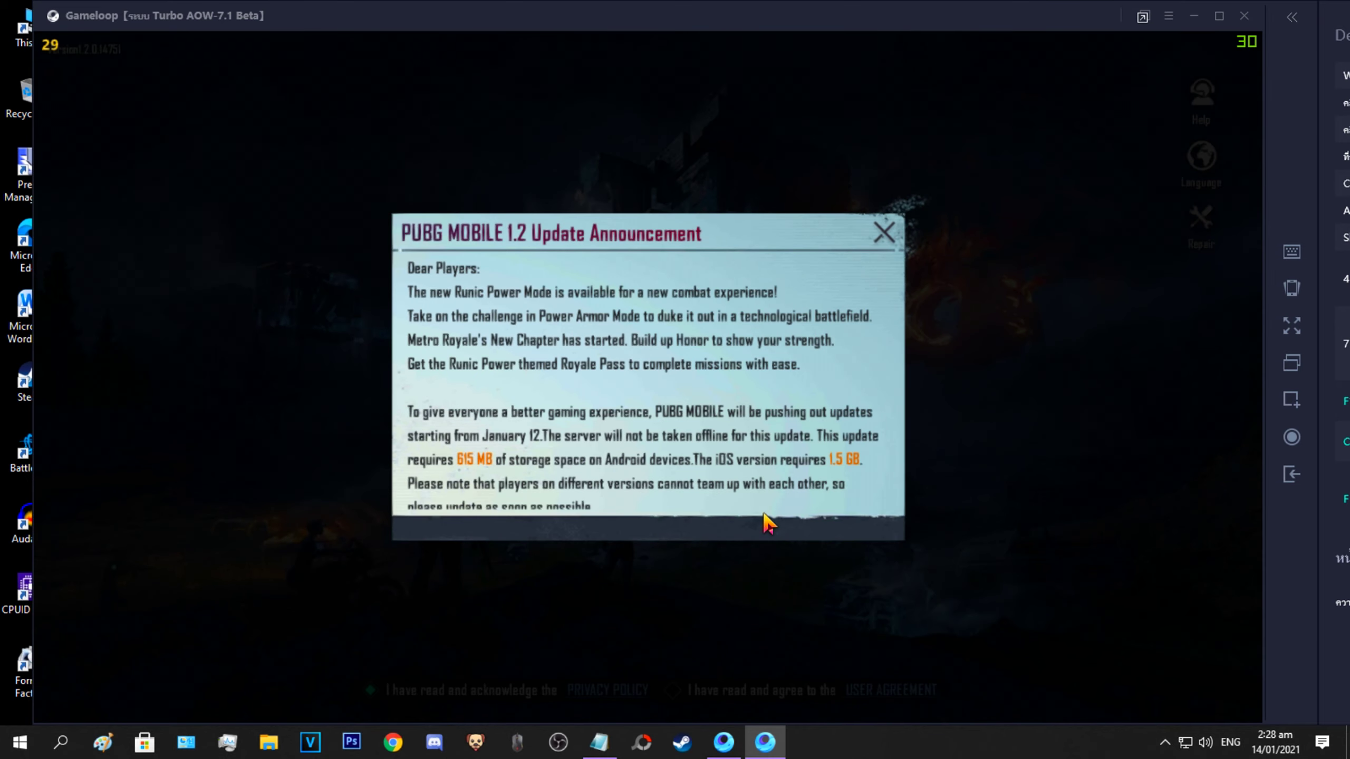
pyautogui.click(894, 232)
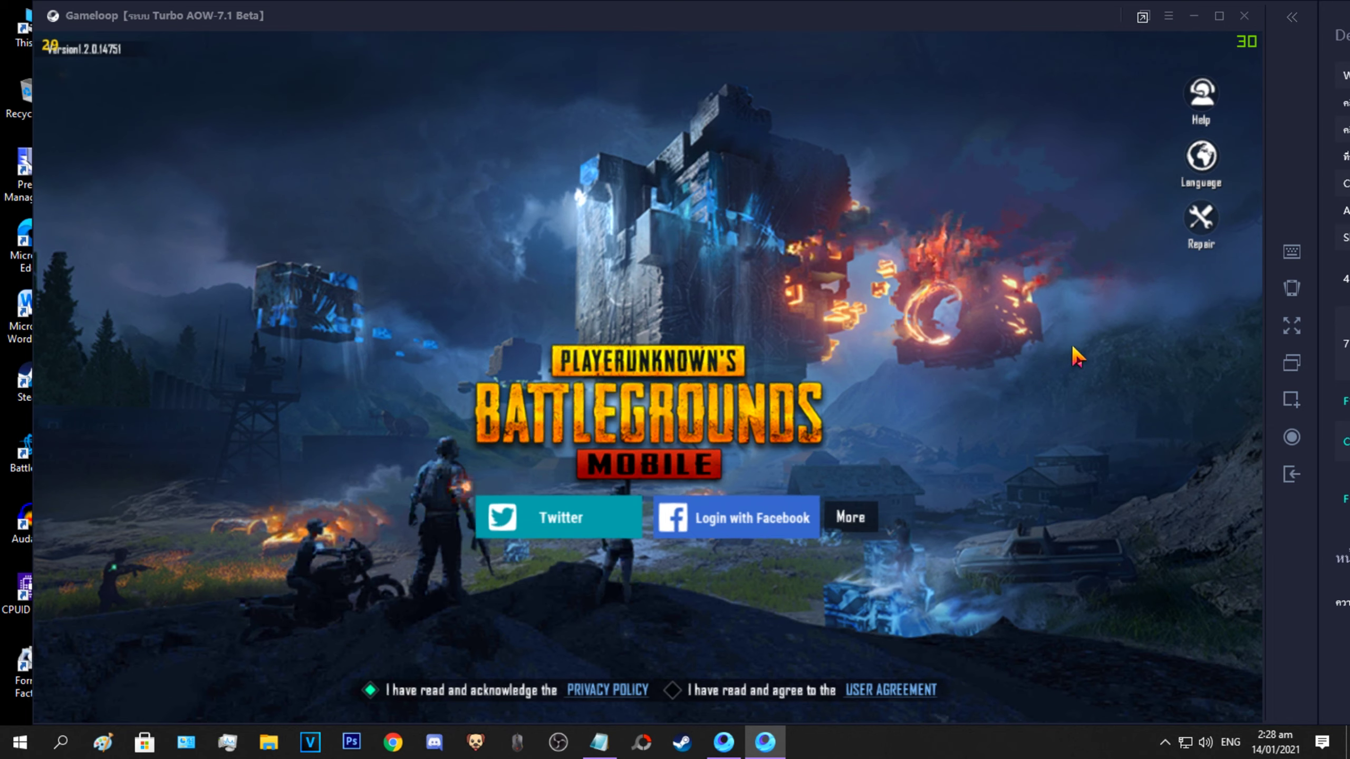
# Step: Change PUBG MOBILE's interface language to Thai (ไทย), keeping it synchronized with the chat and matchmaking languages
pyautogui.click(1213, 169)
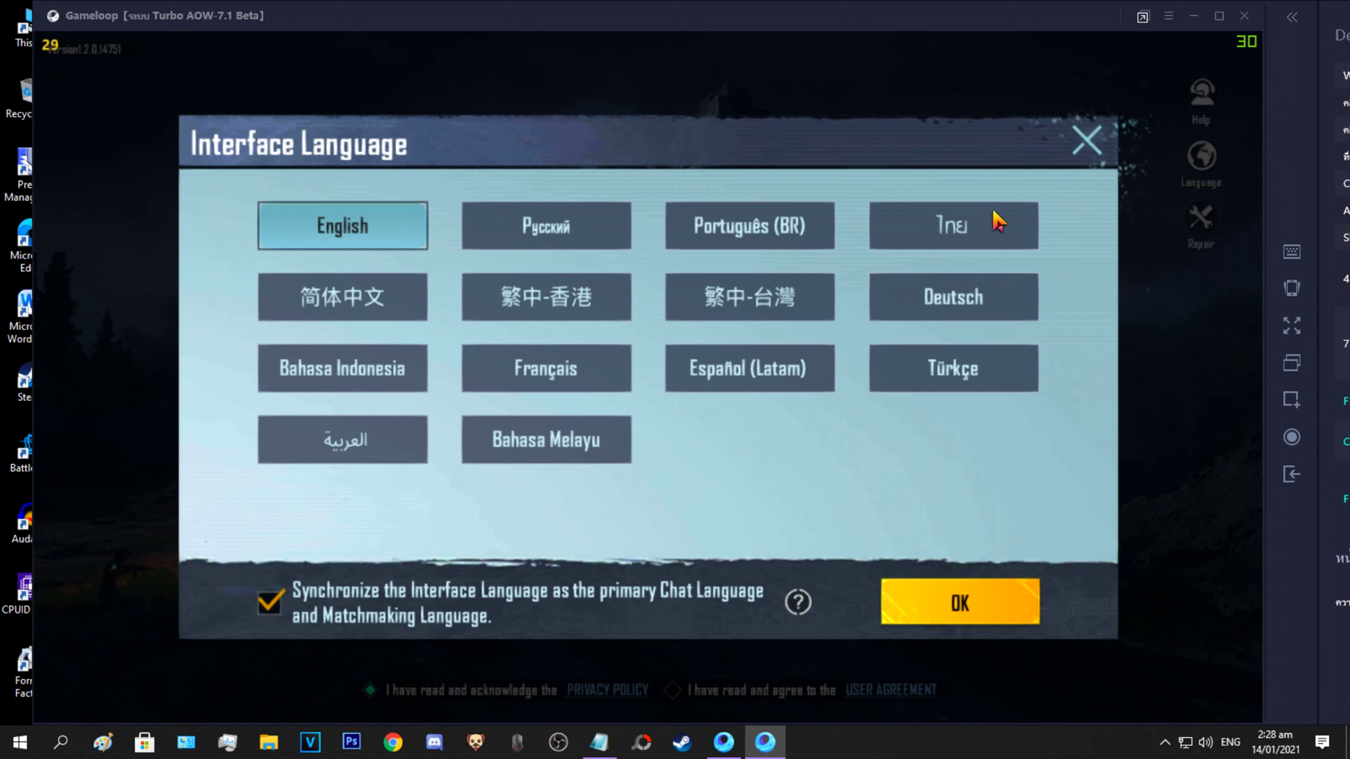
pyautogui.click(998, 222)
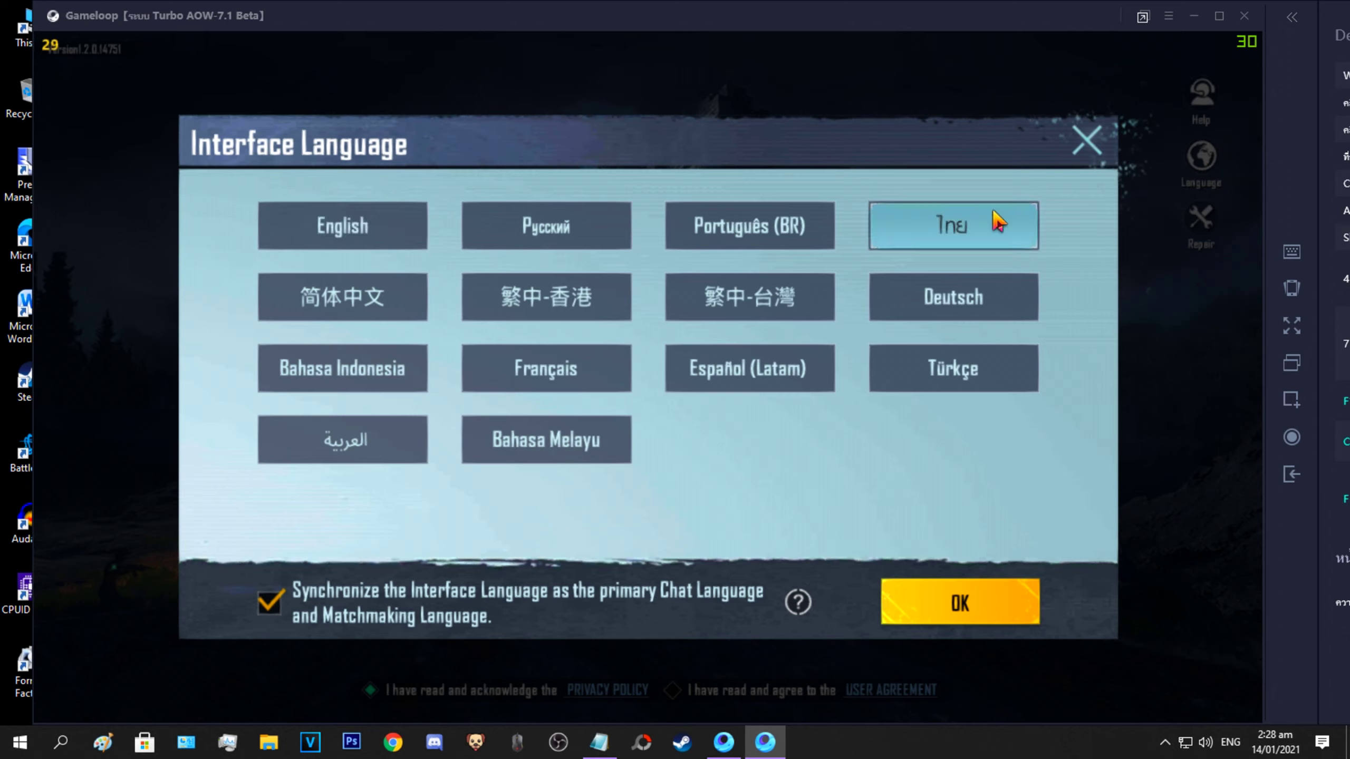
pyautogui.click(1005, 603)
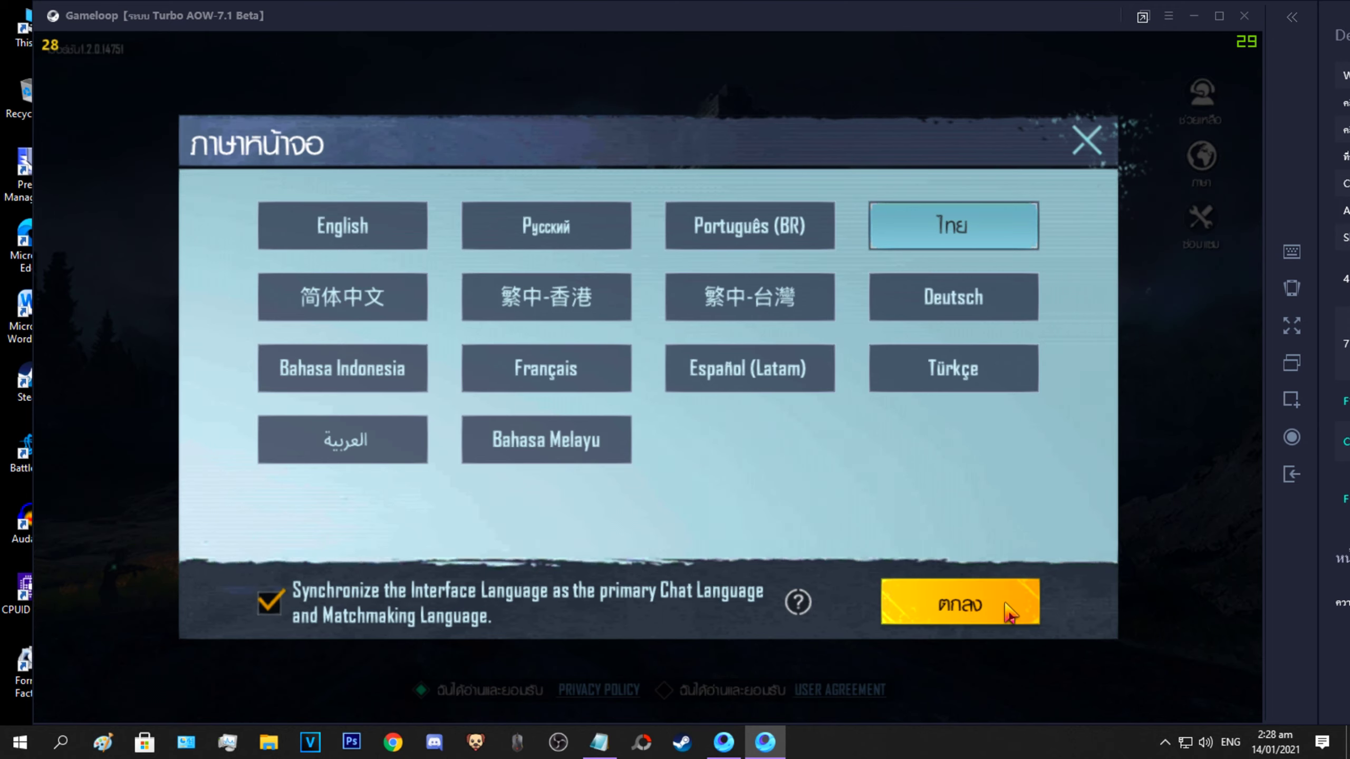
pyautogui.click(1009, 606)
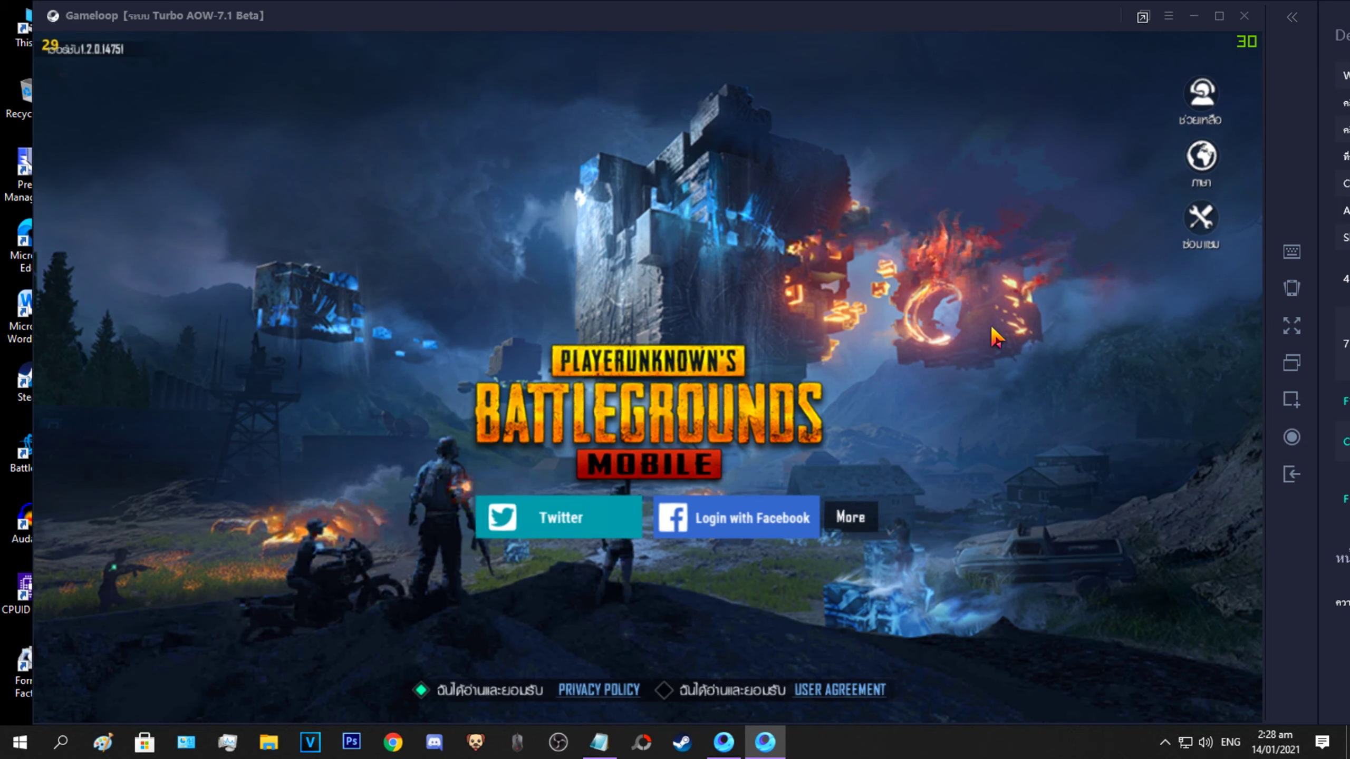
# Step: Exit the running game and shut down Gameloop completely, including its background process in the system tray
pyautogui.click(1247, 14)
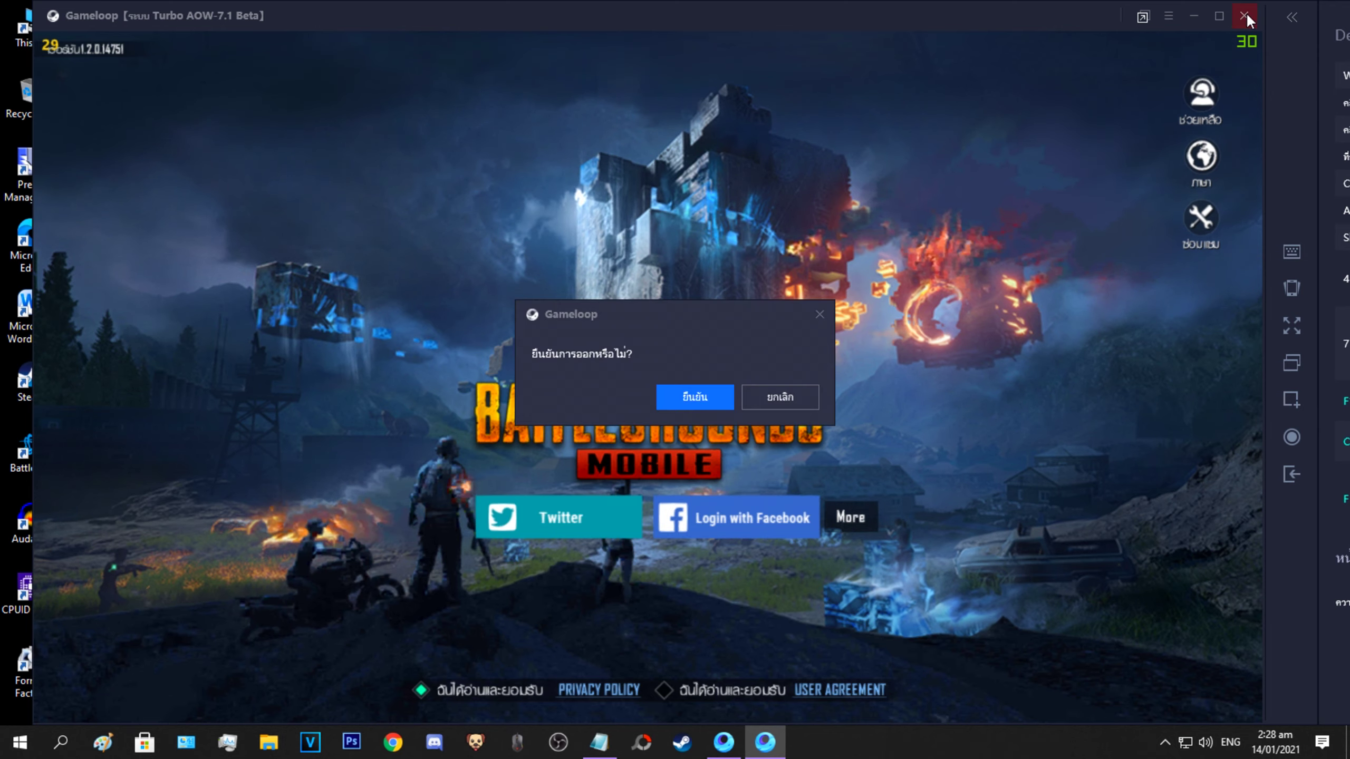
pyautogui.click(694, 391)
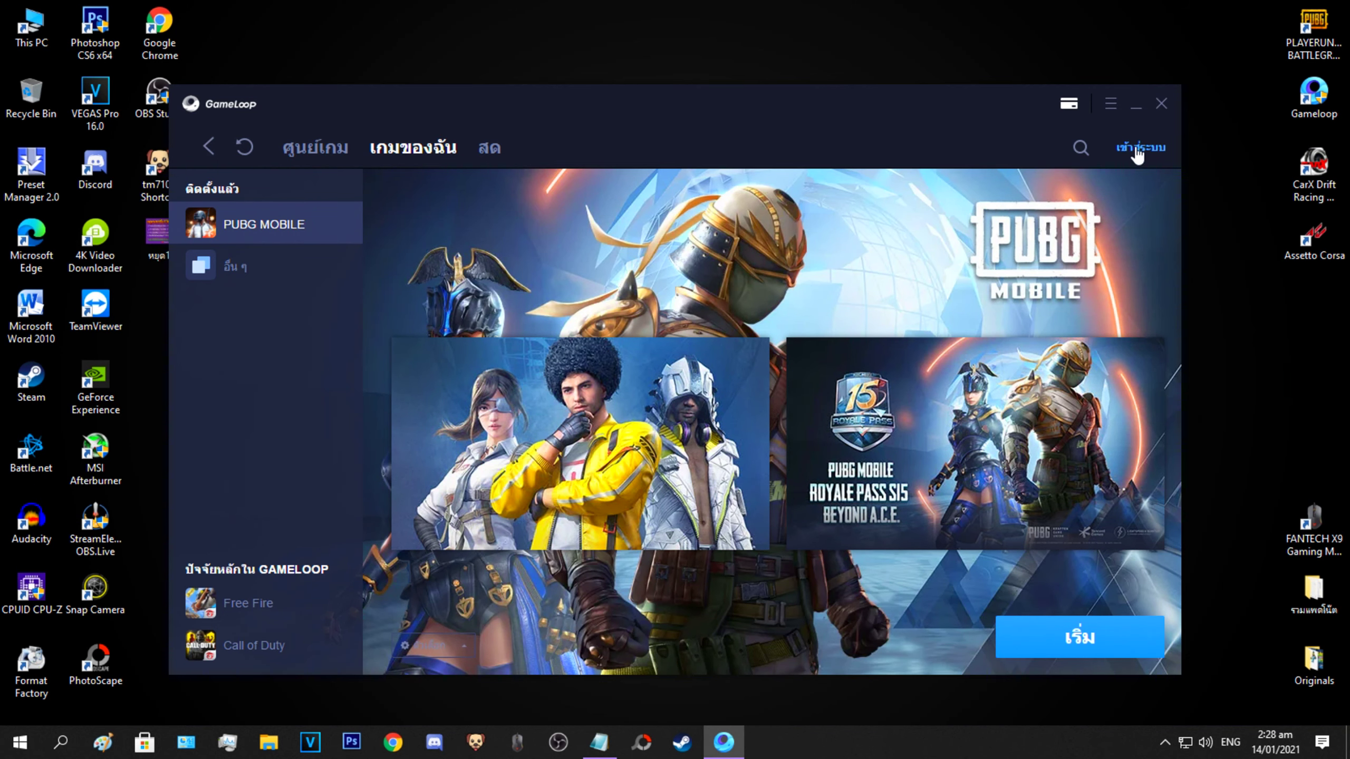
pyautogui.click(1162, 105)
pyautogui.click(1164, 742)
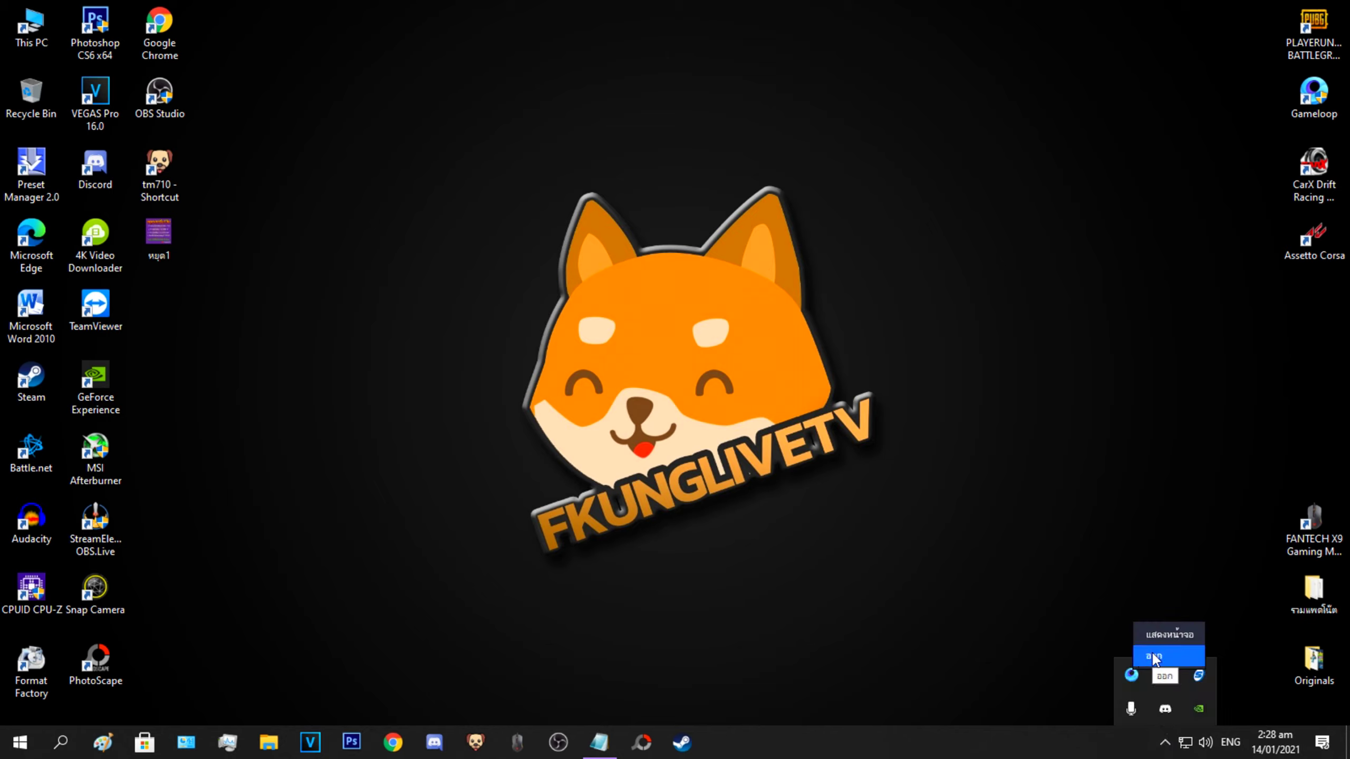
pyautogui.click(1163, 743)
# Step: Refresh the desktop several times
pyautogui.rightClick(1016, 341)
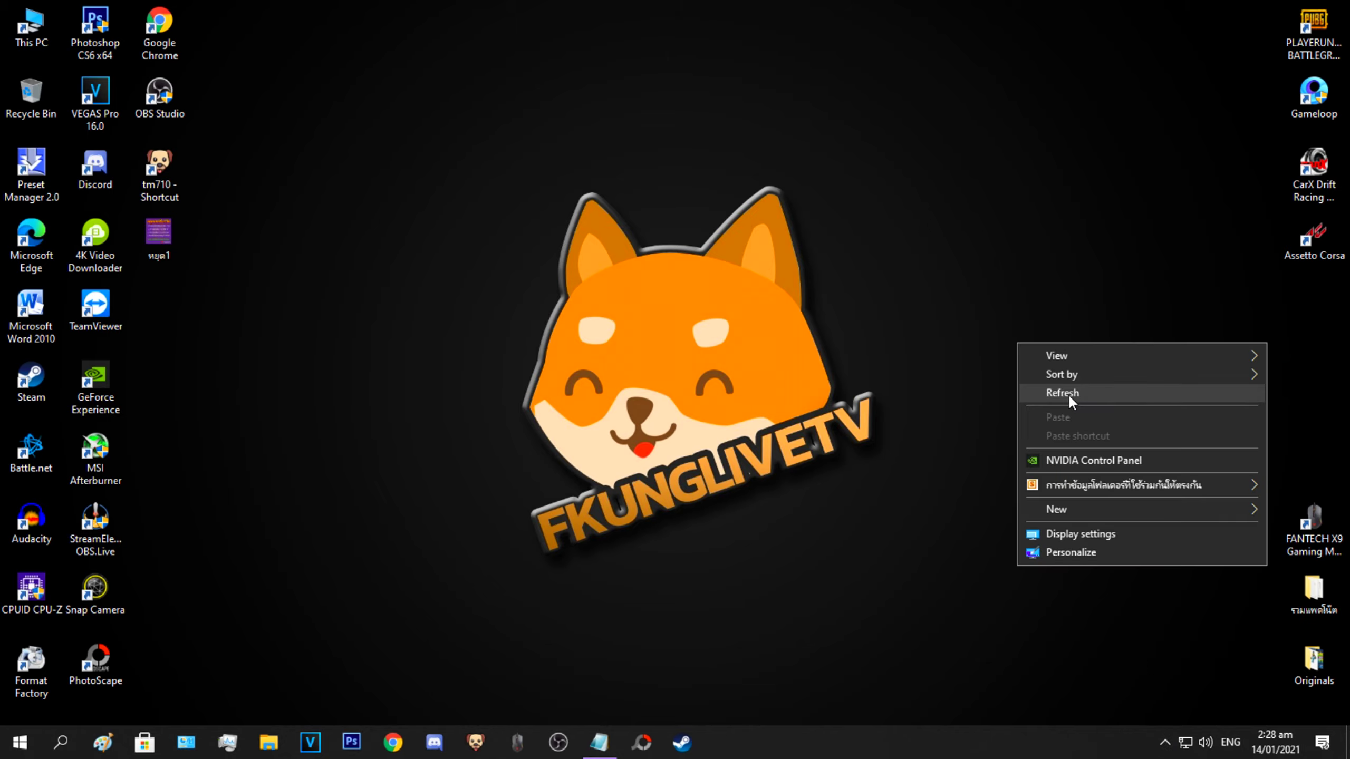
pyautogui.rightClick(989, 302)
pyautogui.click(1036, 355)
pyautogui.rightClick(963, 243)
pyautogui.click(1033, 292)
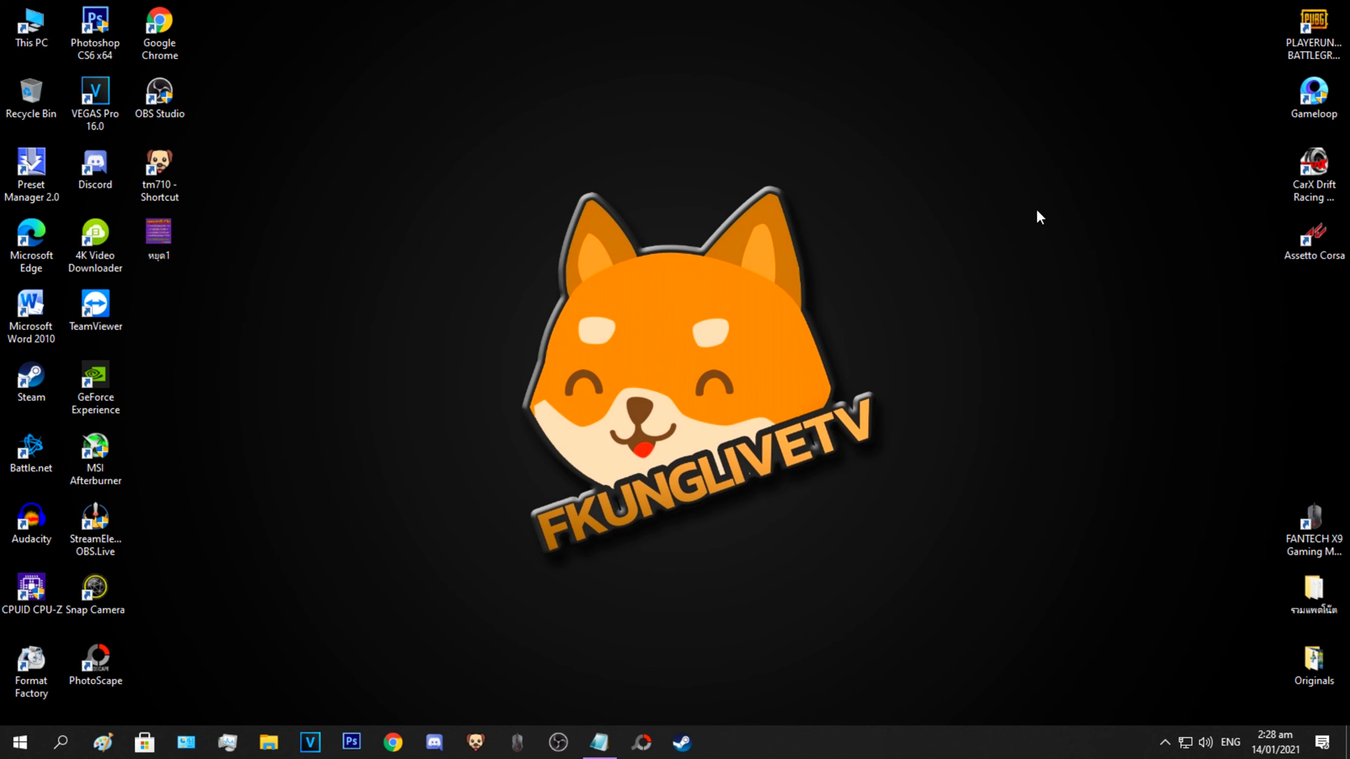
# Step: Start Gameloop again with administrator permission and run PUBG MOBILE from the installed games
pyautogui.doubleClick(1314, 99)
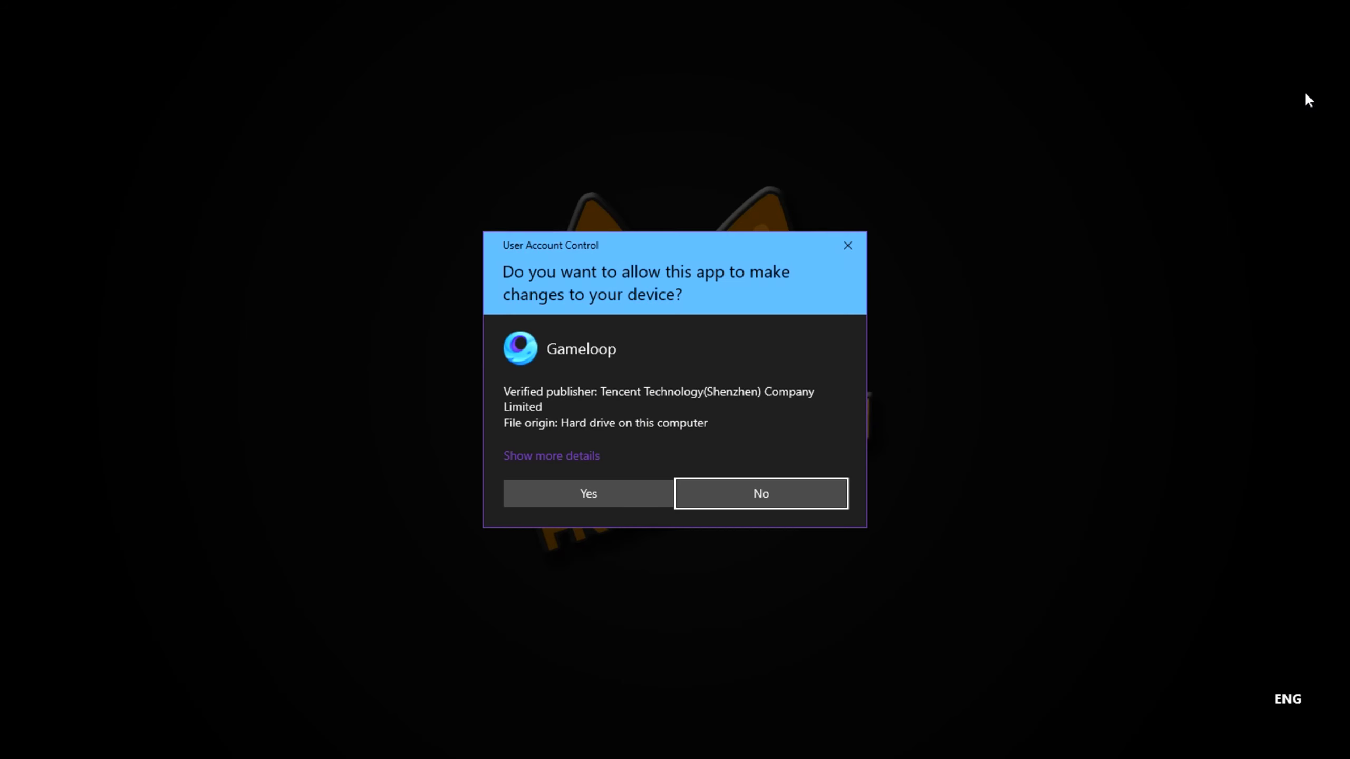
pyautogui.click(622, 492)
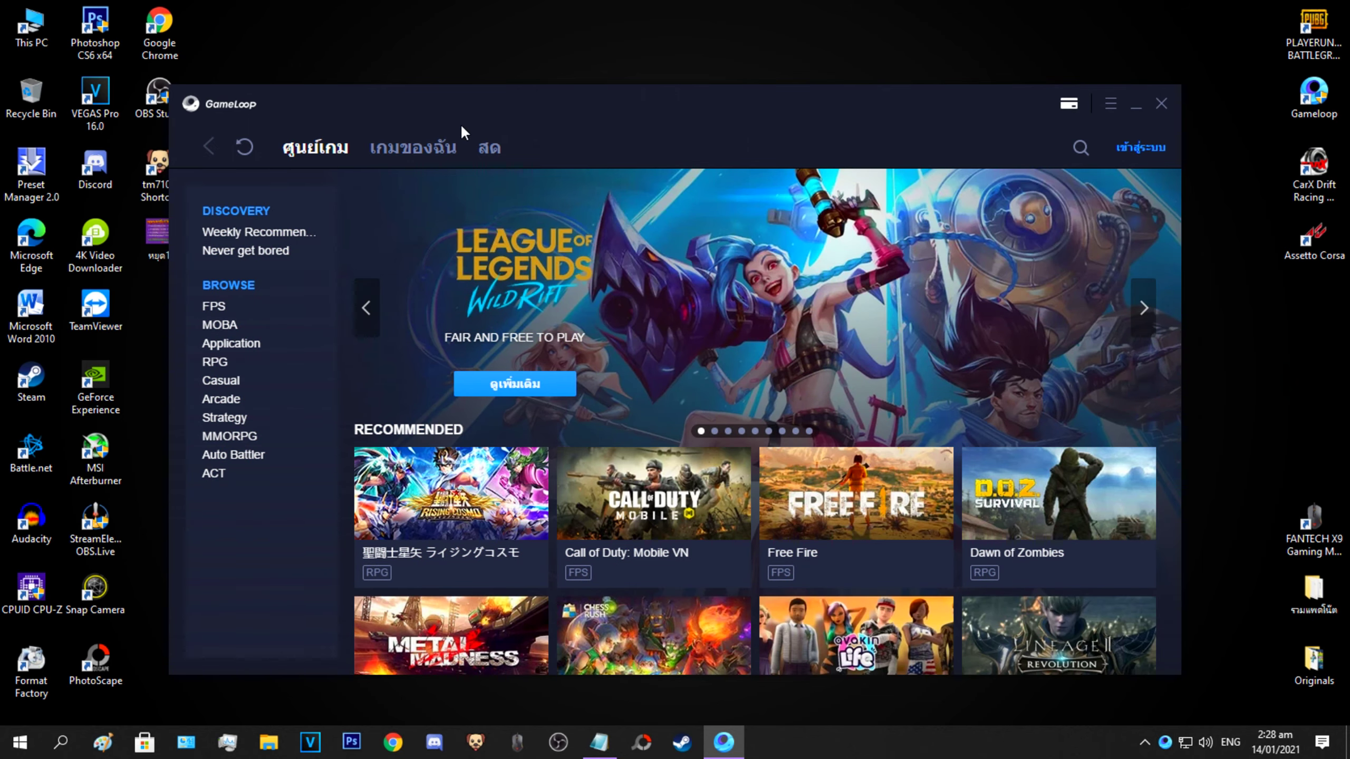
pyautogui.click(424, 153)
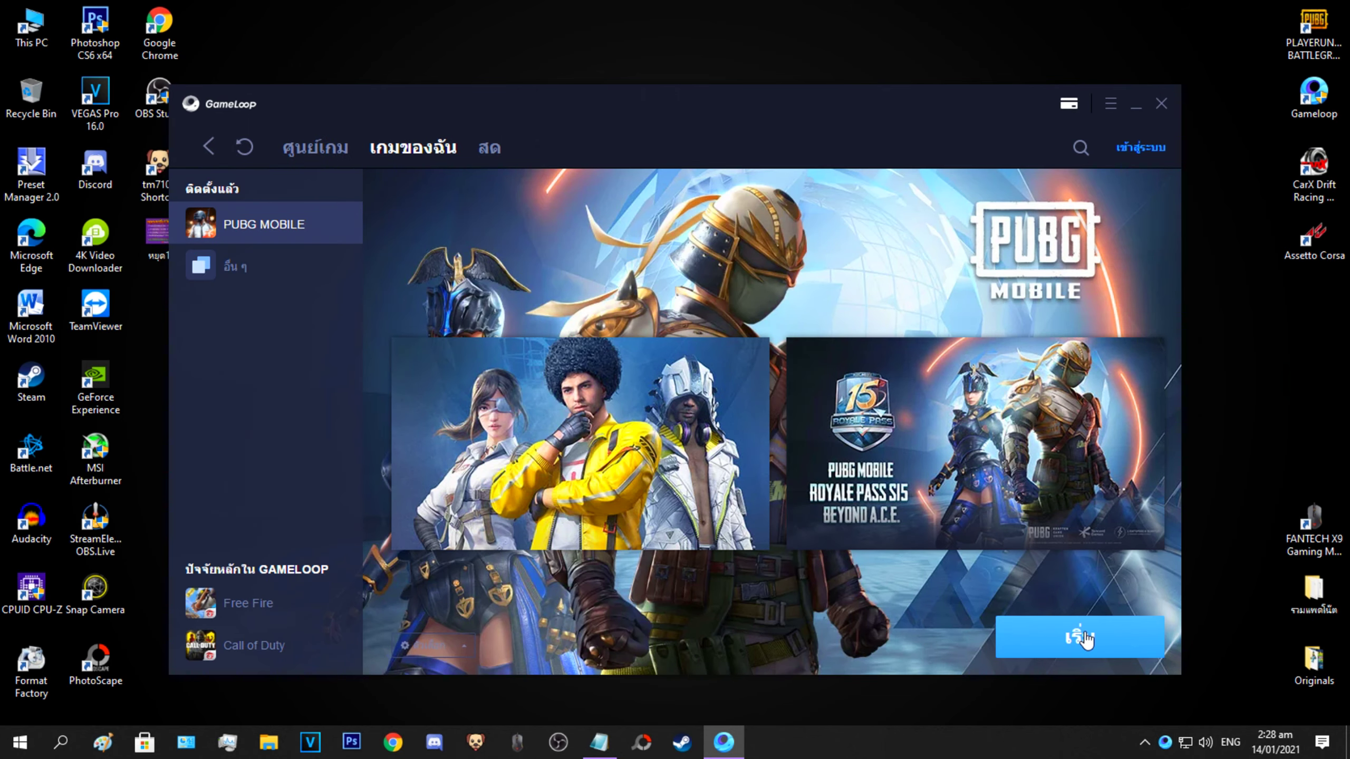
pyautogui.click(1042, 635)
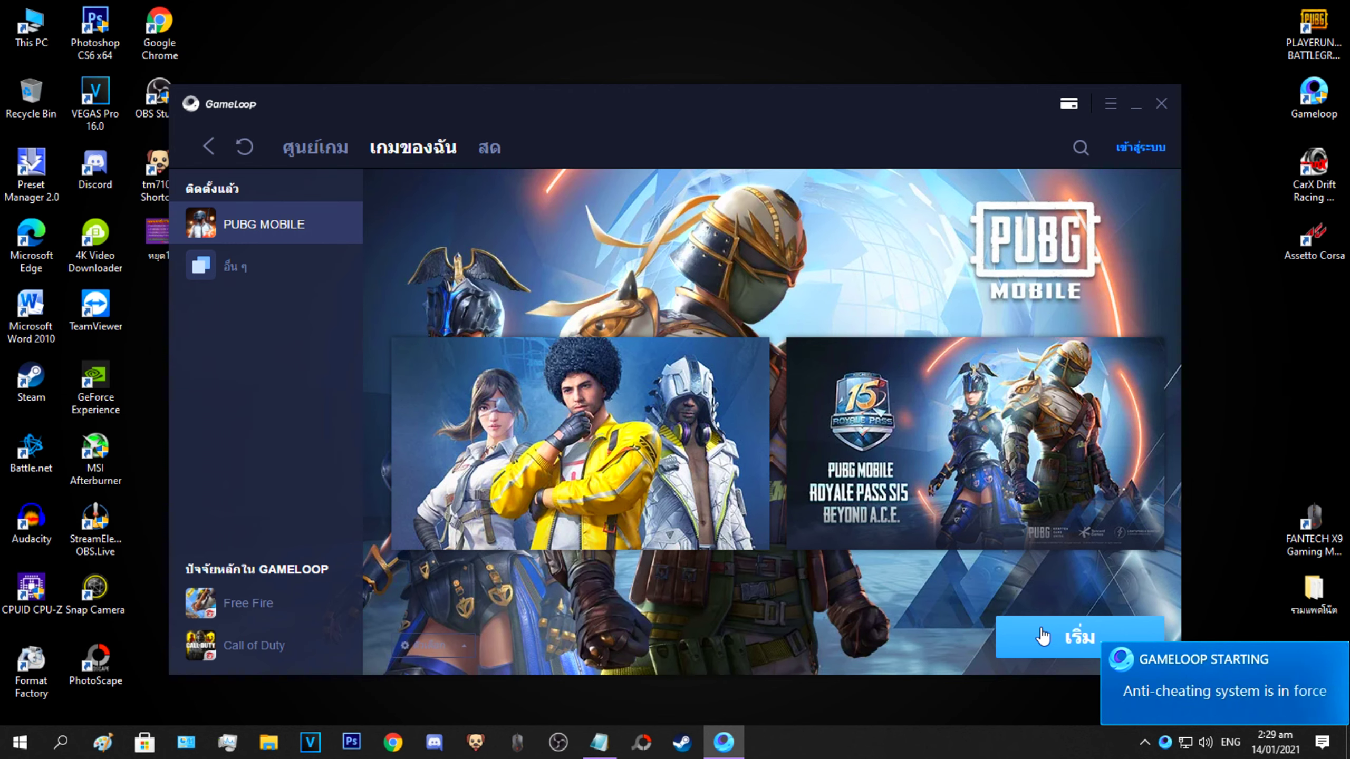